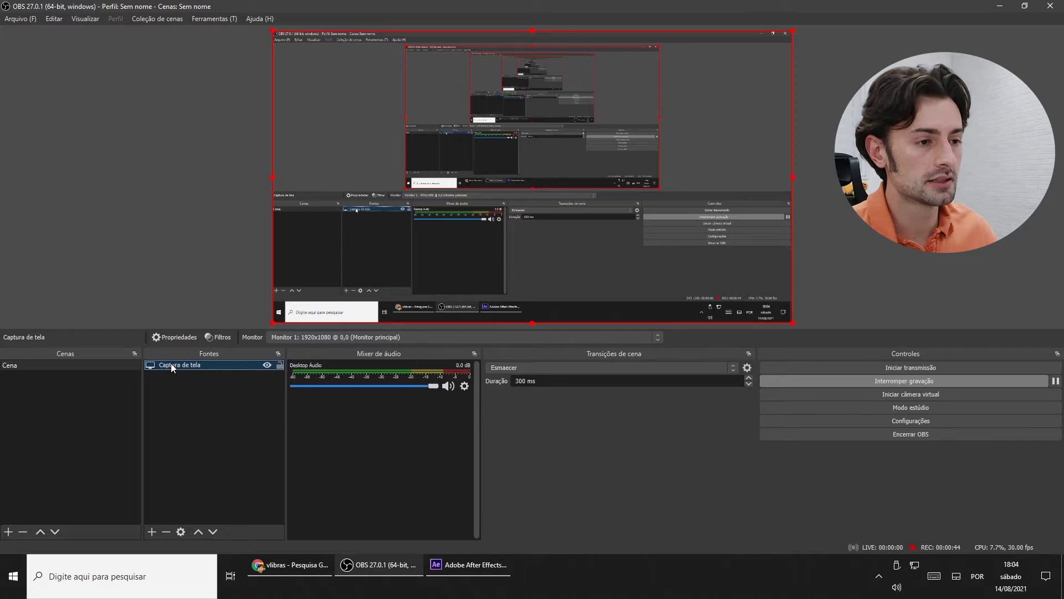
Examine the source types available for the scene and the advanced and output settings, closing the settings without changes
{"action": "left_click", "coordinate": [154, 531]}
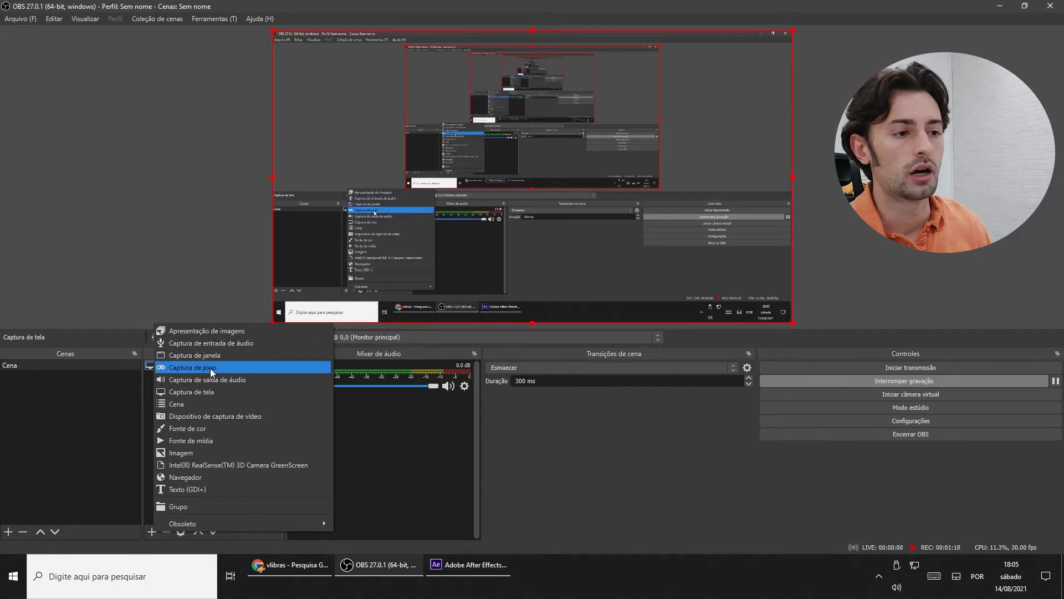
{"action": "left_click", "coordinate": [83, 429]}
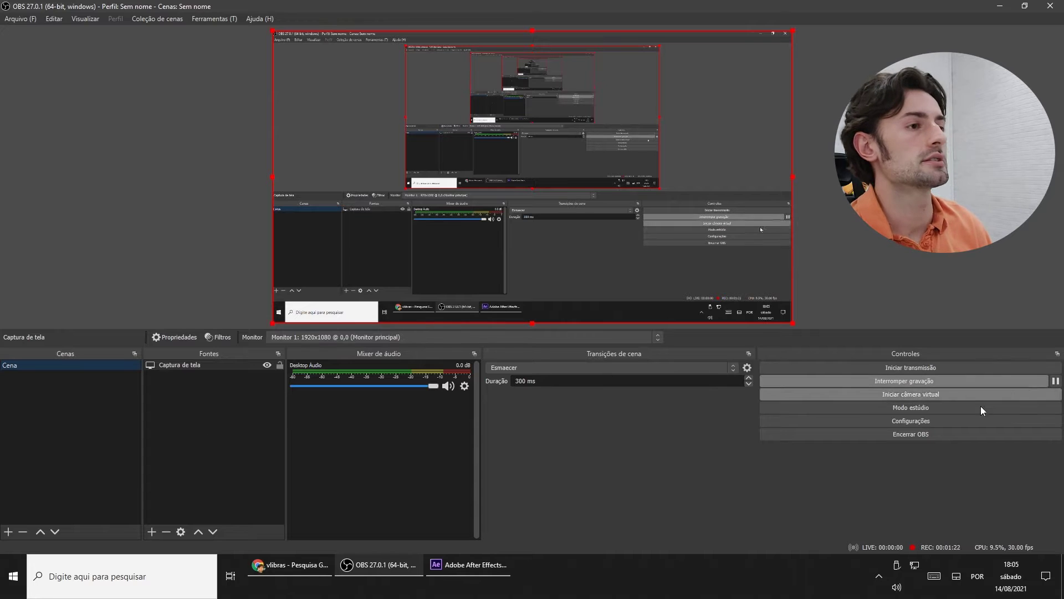
{"action": "left_click", "coordinate": [926, 419]}
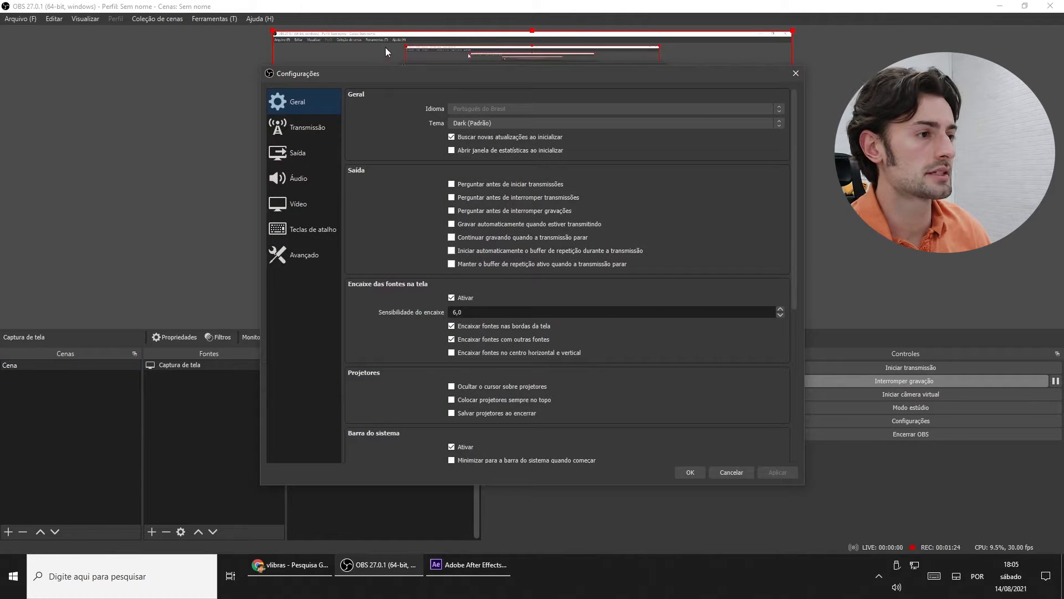
{"action": "left_click", "coordinate": [317, 257]}
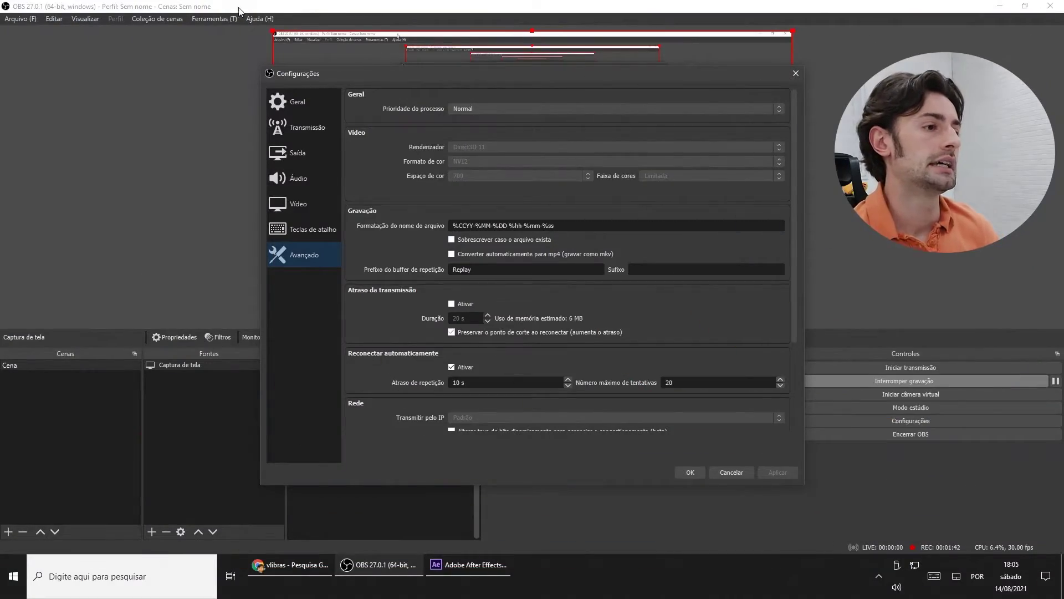
{"action": "left_click", "coordinate": [295, 155]}
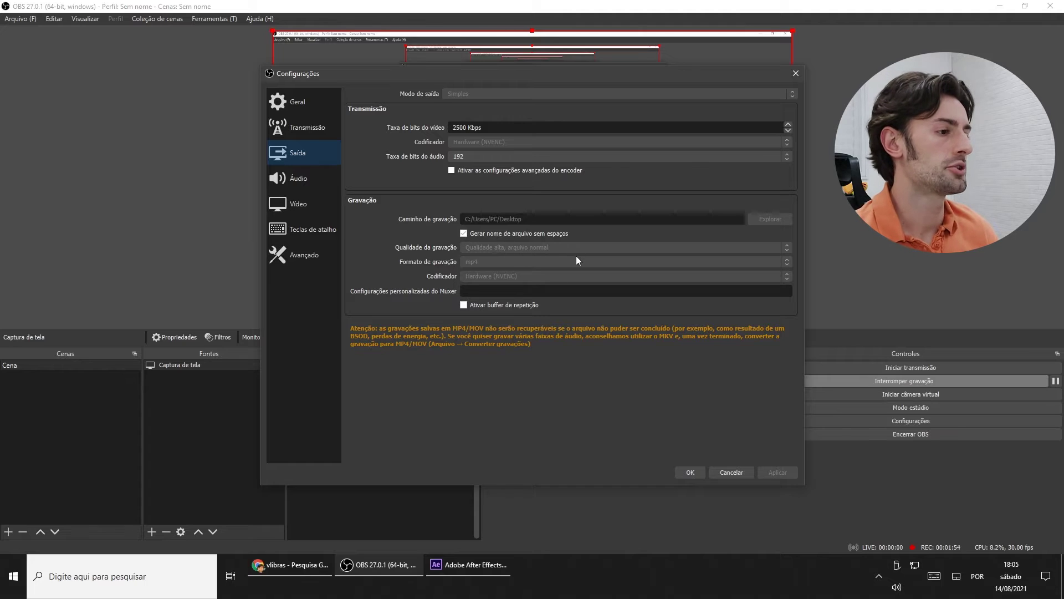
{"action": "left_click", "coordinate": [726, 471]}
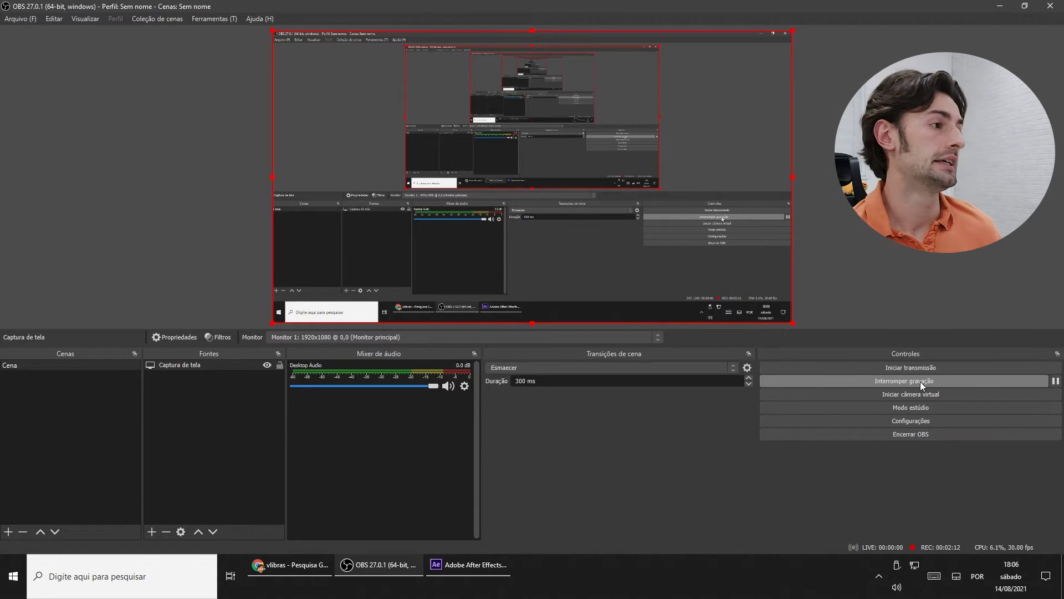
{"action": "left_click", "coordinate": [15, 22]}
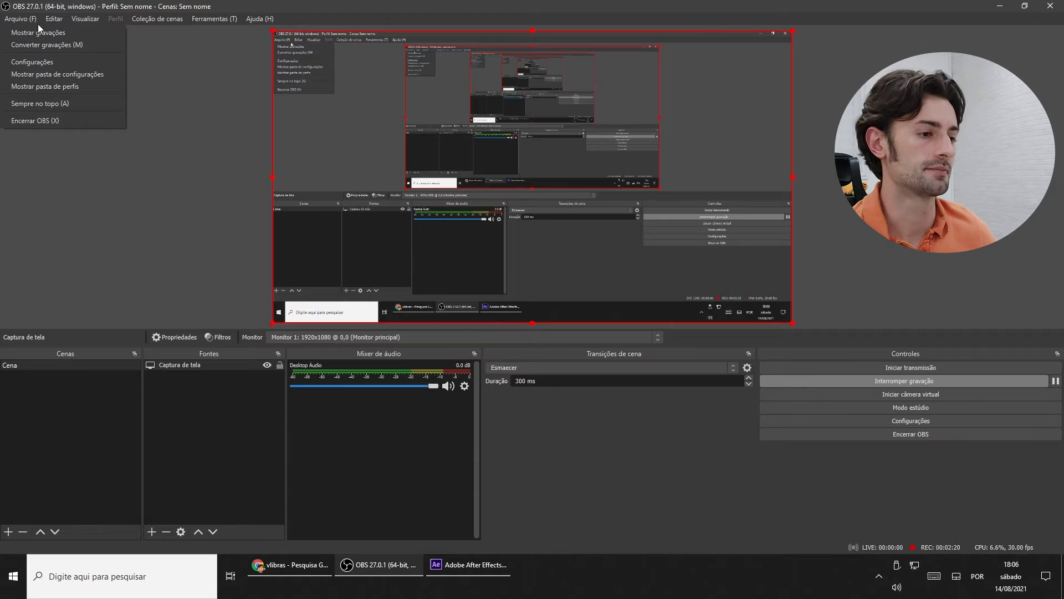
{"action": "left_click", "coordinate": [228, 195]}
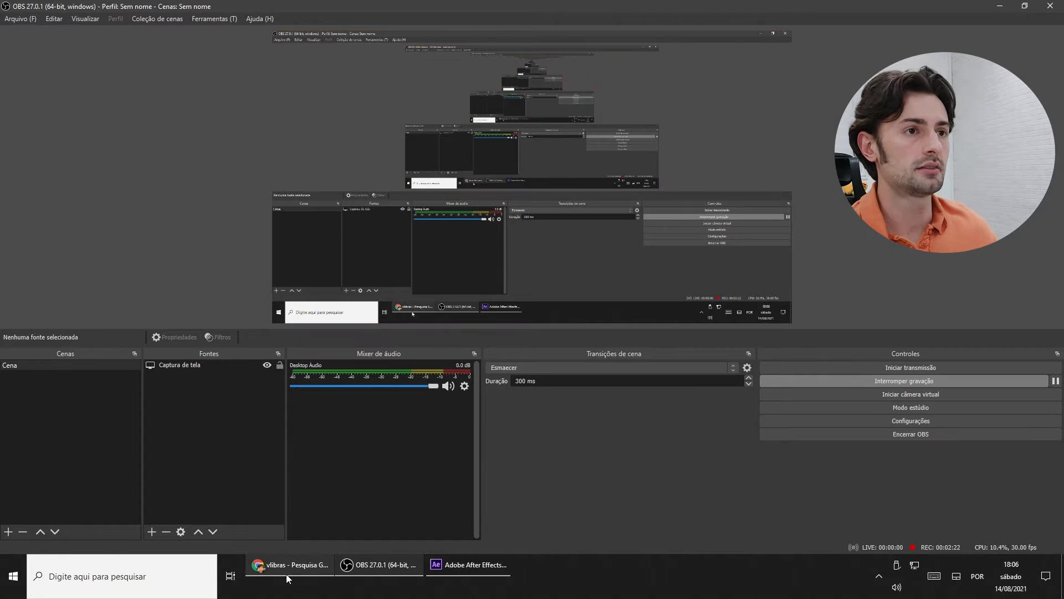
Switch to Chrome and open the Google Chrome plugin's store listing from the gov.br VLibras page
{"action": "left_click", "coordinate": [286, 564]}
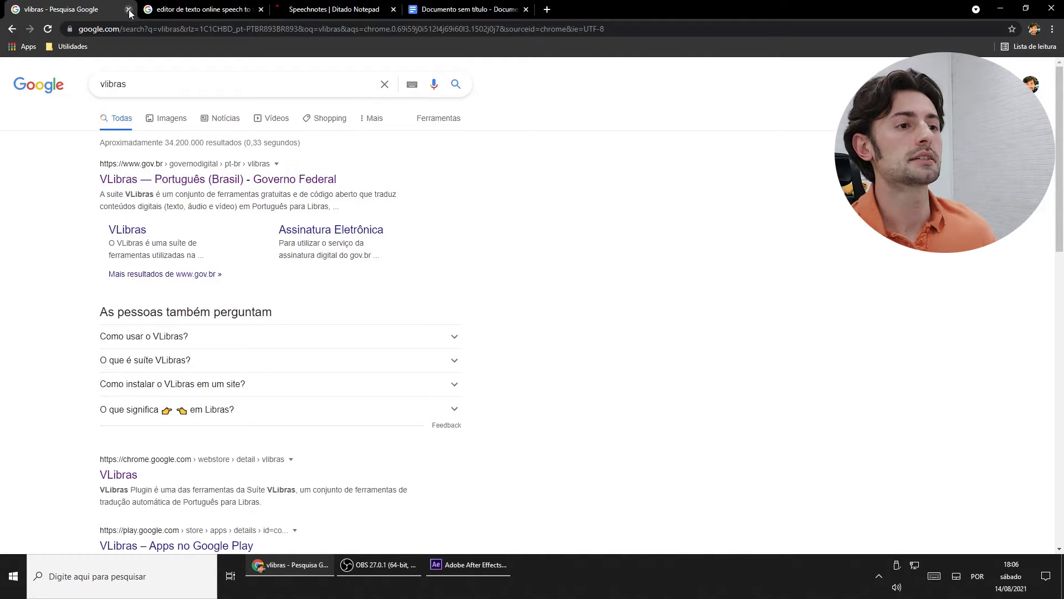
{"action": "left_click", "coordinate": [137, 185]}
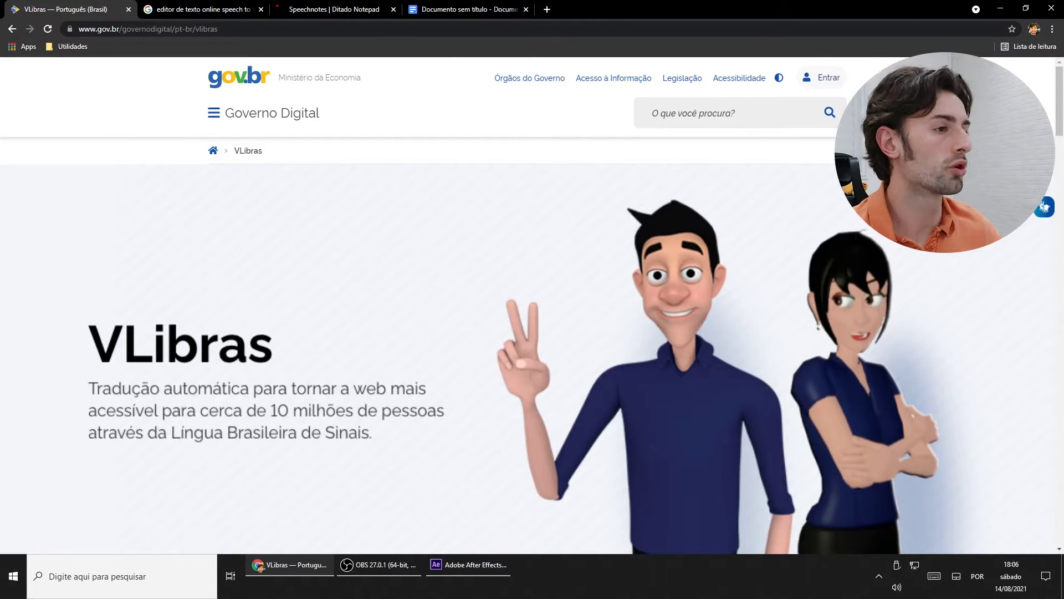
{"action": "scroll", "coordinate": [593, 294], "scroll_direction": "down", "scroll_amount": 10}
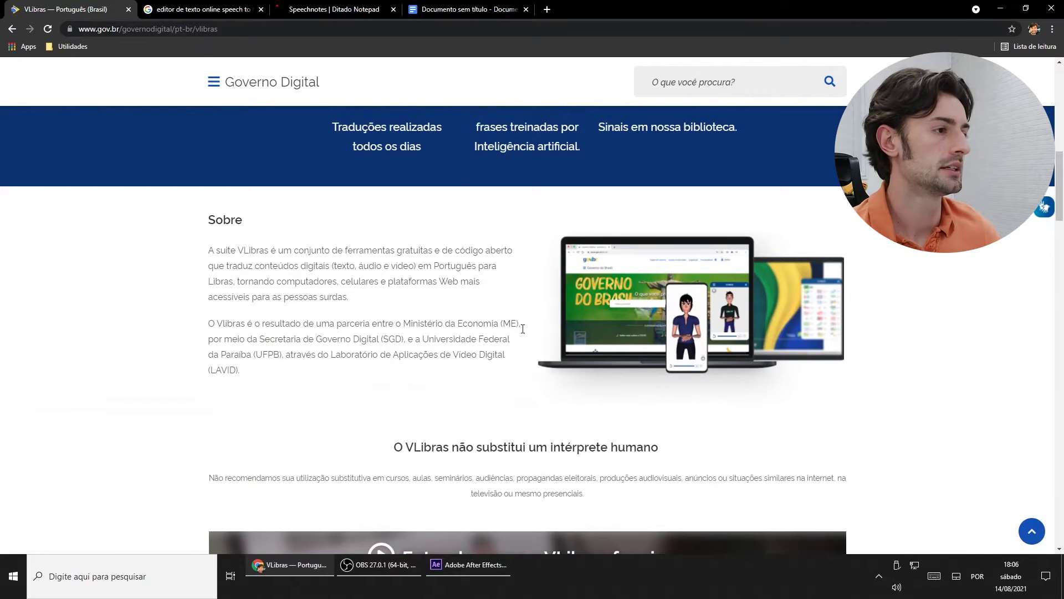
{"action": "scroll", "coordinate": [523, 328], "scroll_direction": "down", "scroll_amount": 9}
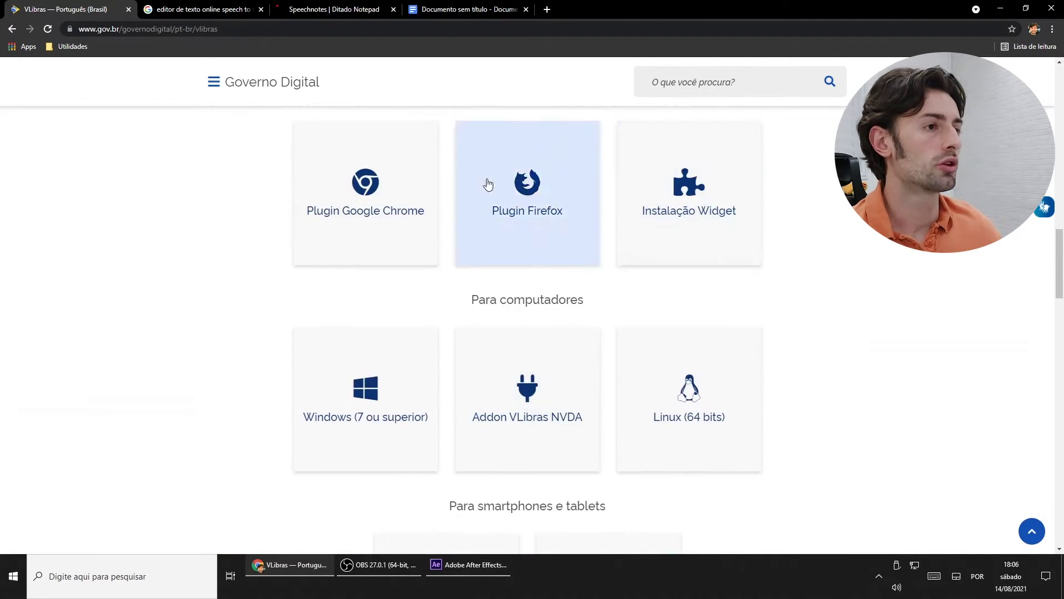
{"action": "left_click", "coordinate": [361, 203]}
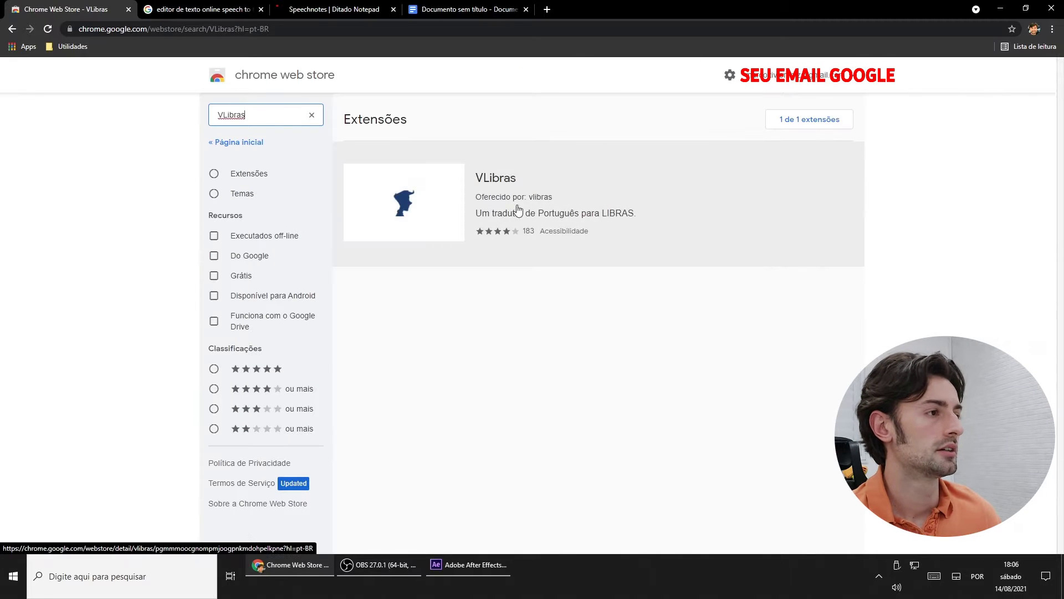
Add the VLibras extension to Chrome from its store page and close that page's tab
{"action": "left_click", "coordinate": [381, 214]}
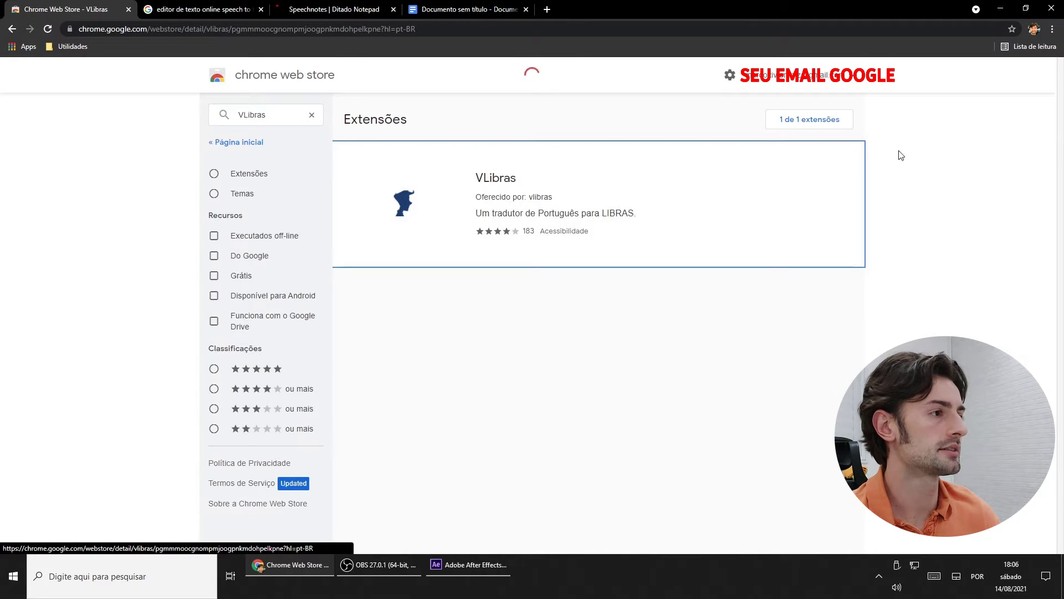
{"action": "left_click", "coordinate": [756, 153]}
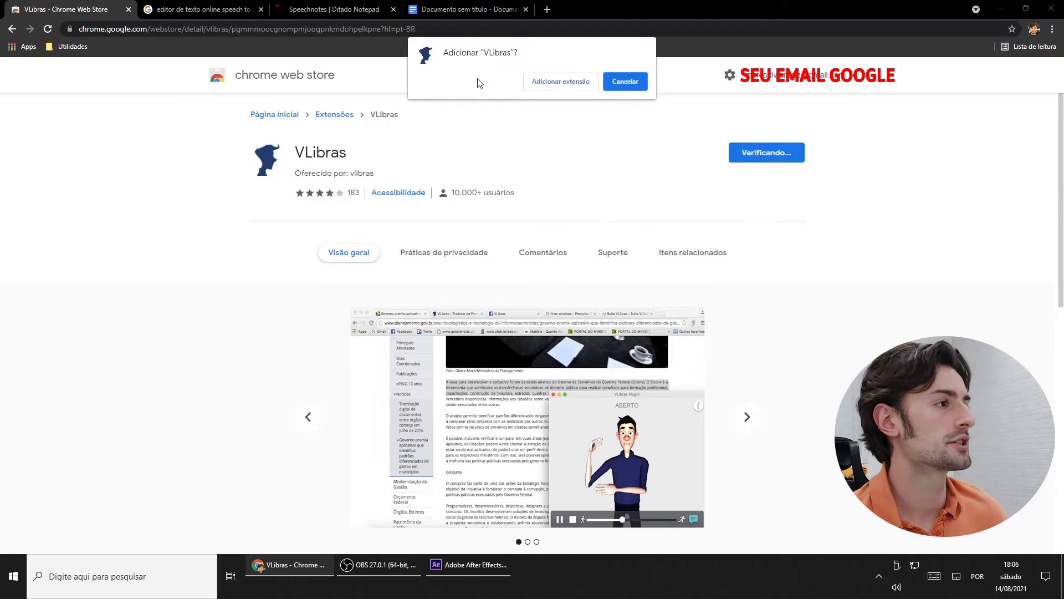
{"action": "left_click", "coordinate": [537, 82]}
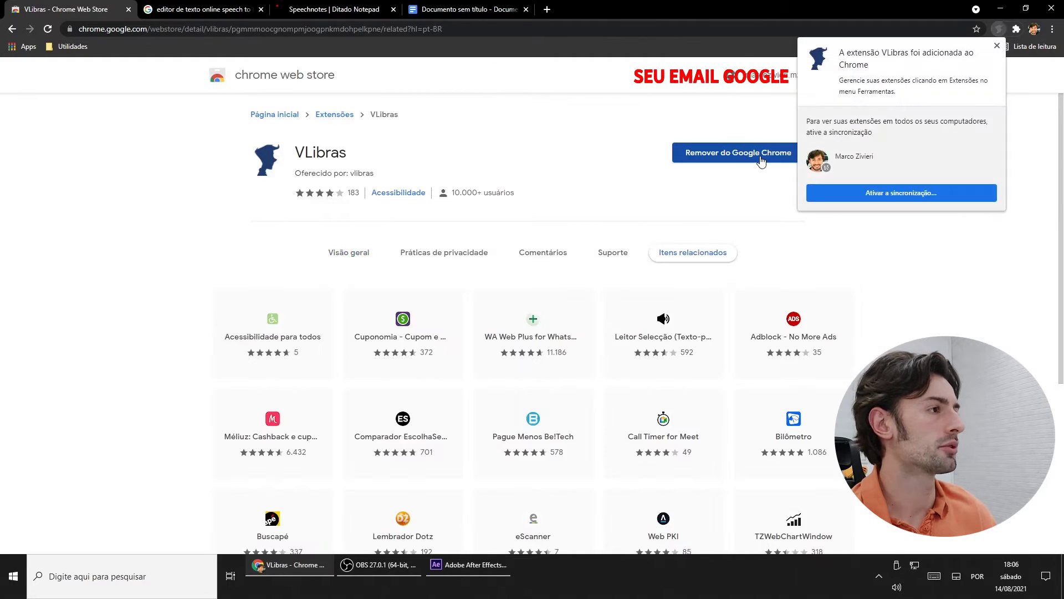
{"action": "left_click", "coordinate": [997, 46]}
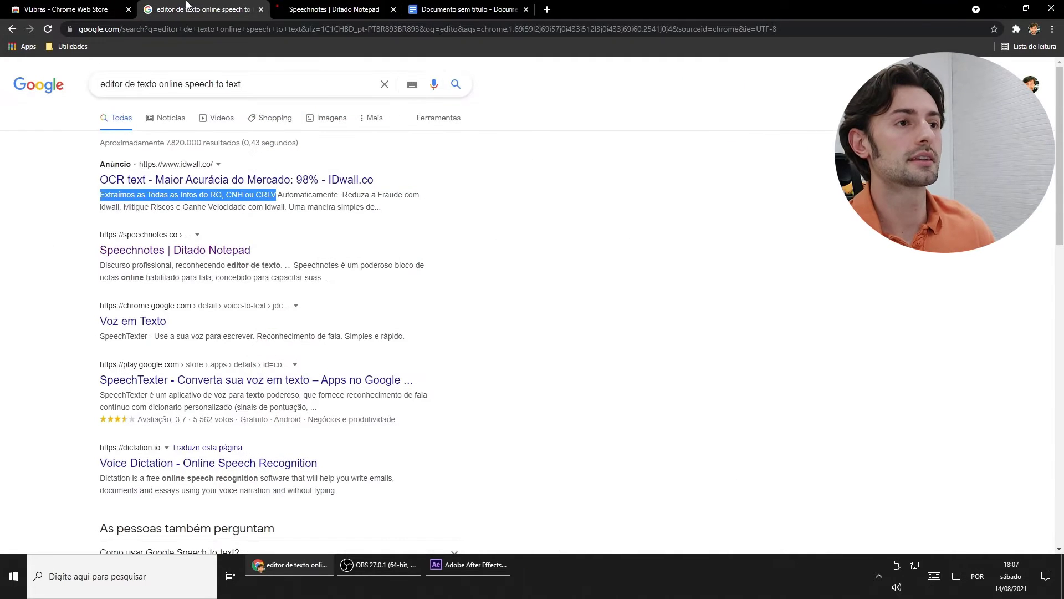
{"action": "left_click", "coordinate": [118, 5]}
{"action": "left_click", "coordinate": [128, 10]}
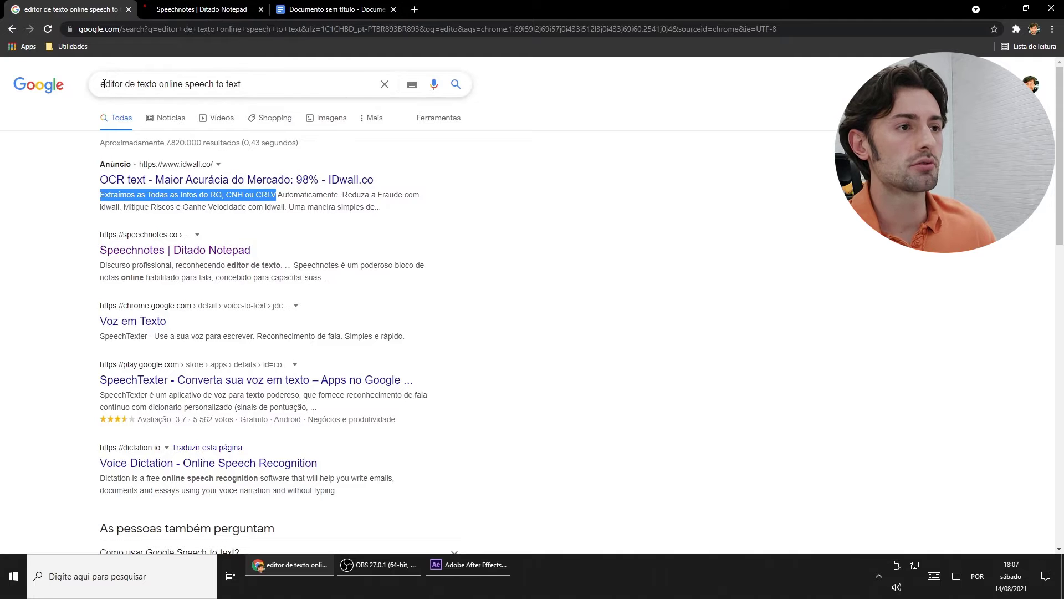
Highlight the search query "editor de texto online speech to text" on the Google results page
{"action": "left_click_drag", "start_coordinate": [103, 84], "coordinate": [258, 85]}
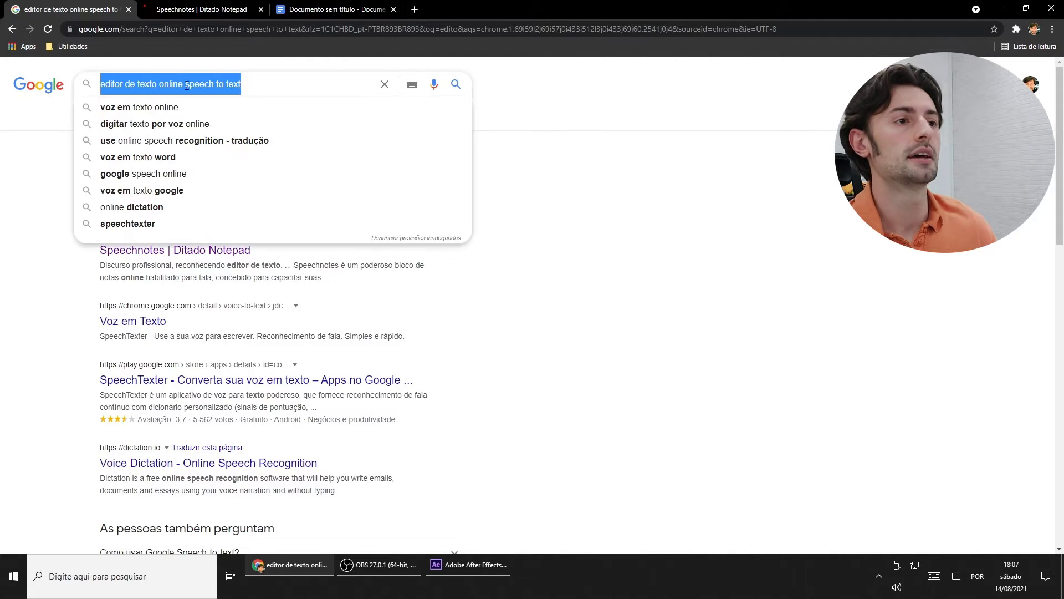
{"action": "left_click", "coordinate": [197, 81]}
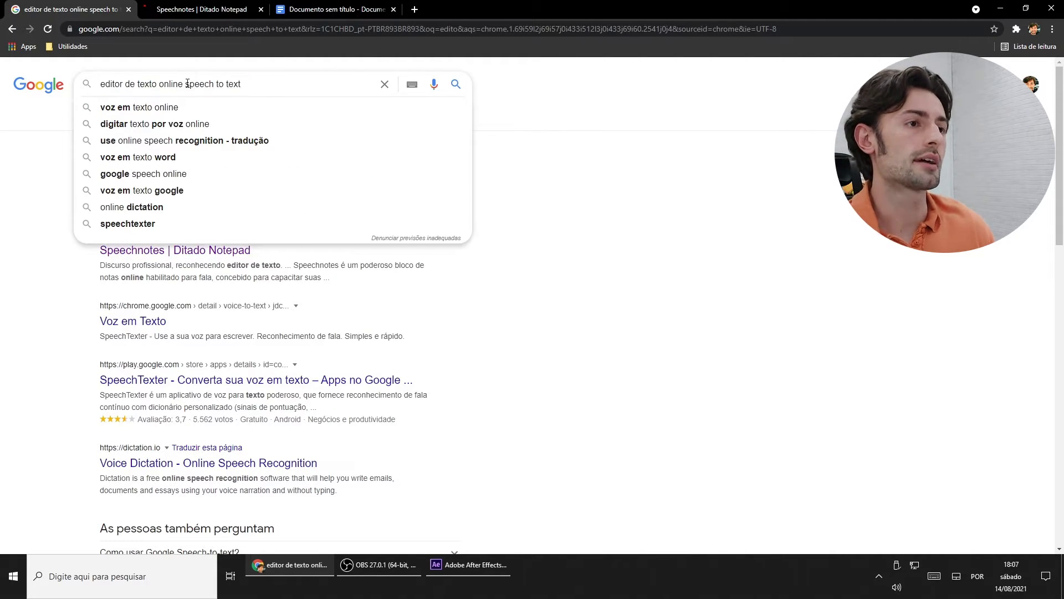
{"action": "left_click_drag", "start_coordinate": [188, 83], "coordinate": [269, 88]}
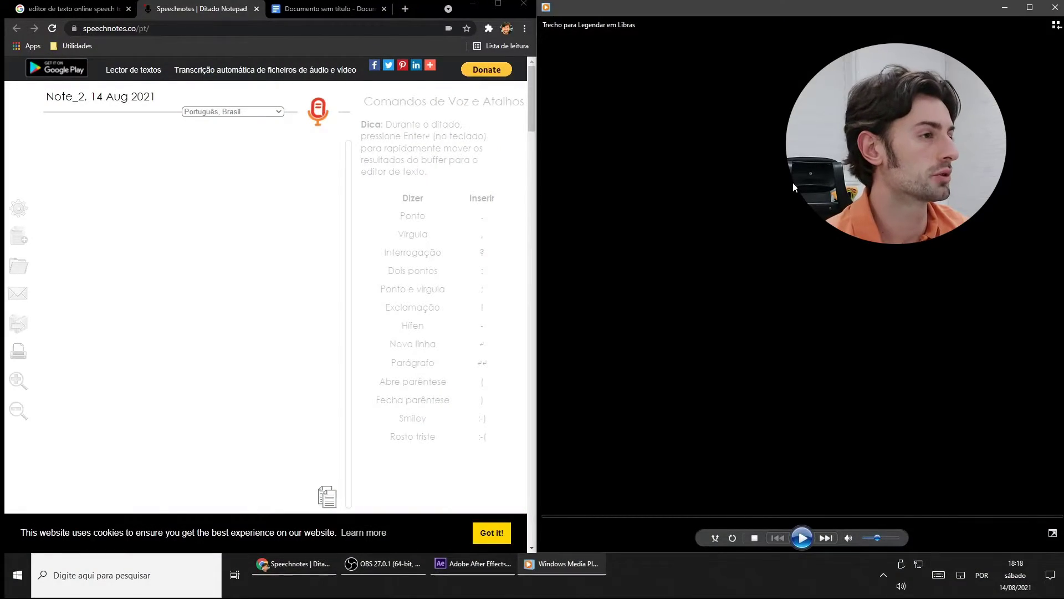
Set the playback speed of the "Trecho para Legendar em Libras" video to 0.5 in Windows Media Player
{"action": "right_click", "coordinate": [714, 150]}
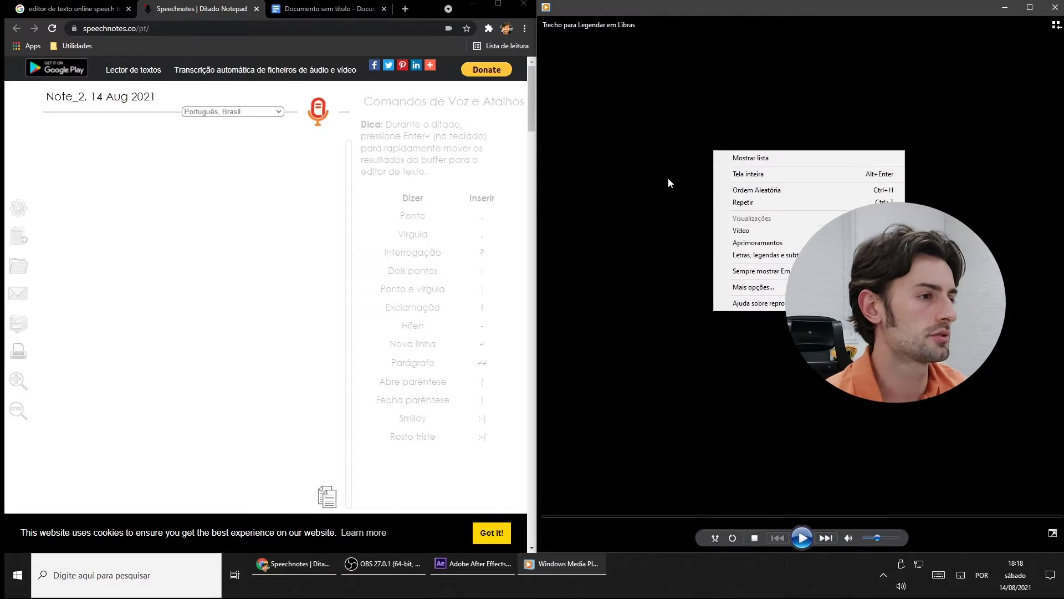
{"action": "mouse_move", "coordinate": [759, 243]}
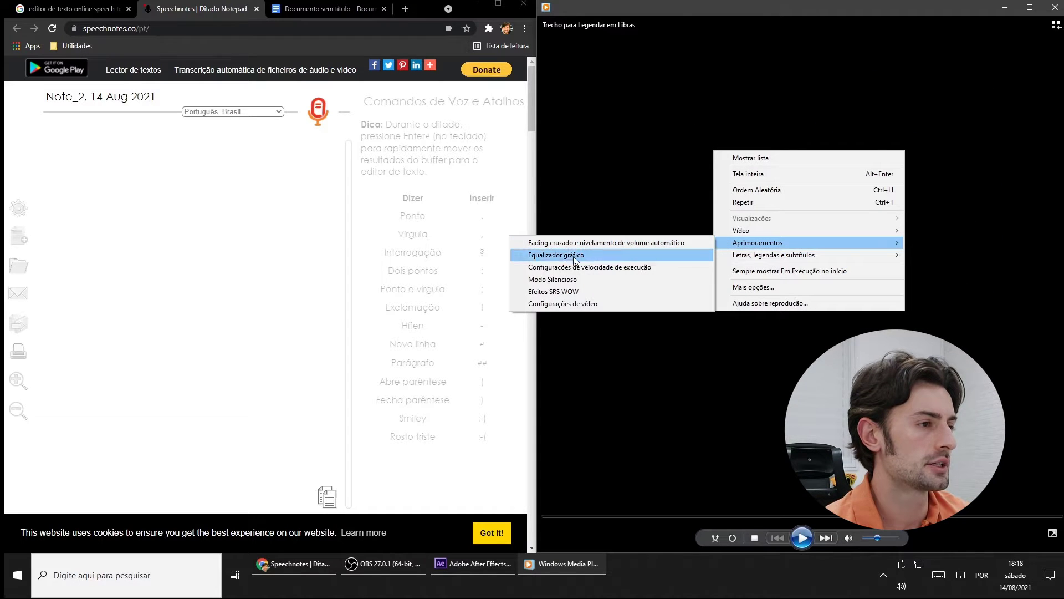
{"action": "left_click", "coordinate": [595, 270]}
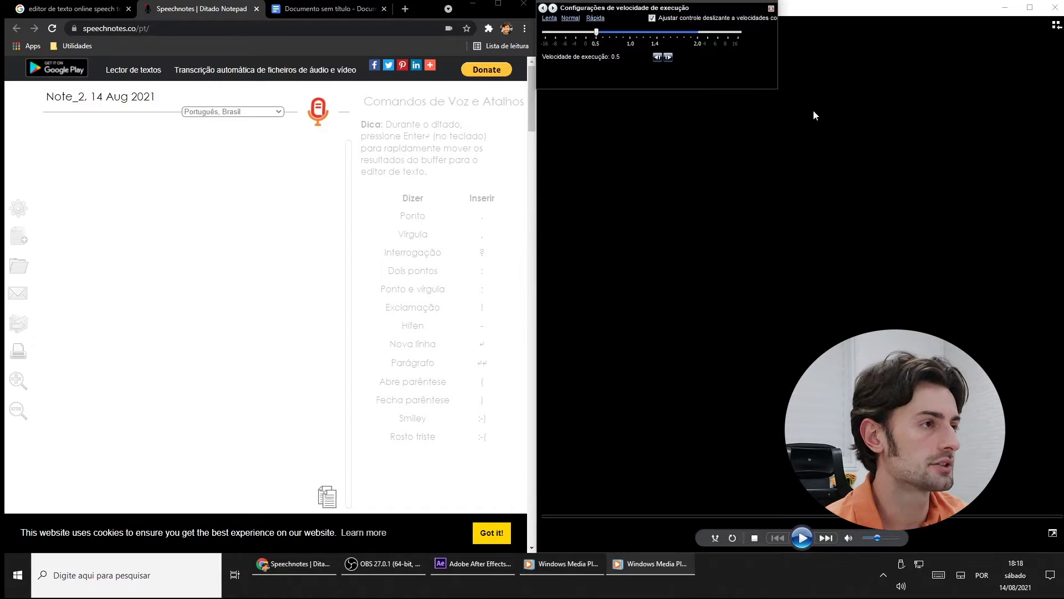
{"action": "mouse_move", "coordinate": [597, 32]}
{"action": "left_mouse_down"}
{"action": "mouse_move", "coordinate": [631, 42]}
{"action": "mouse_move", "coordinate": [600, 41]}
{"action": "left_mouse_up"}
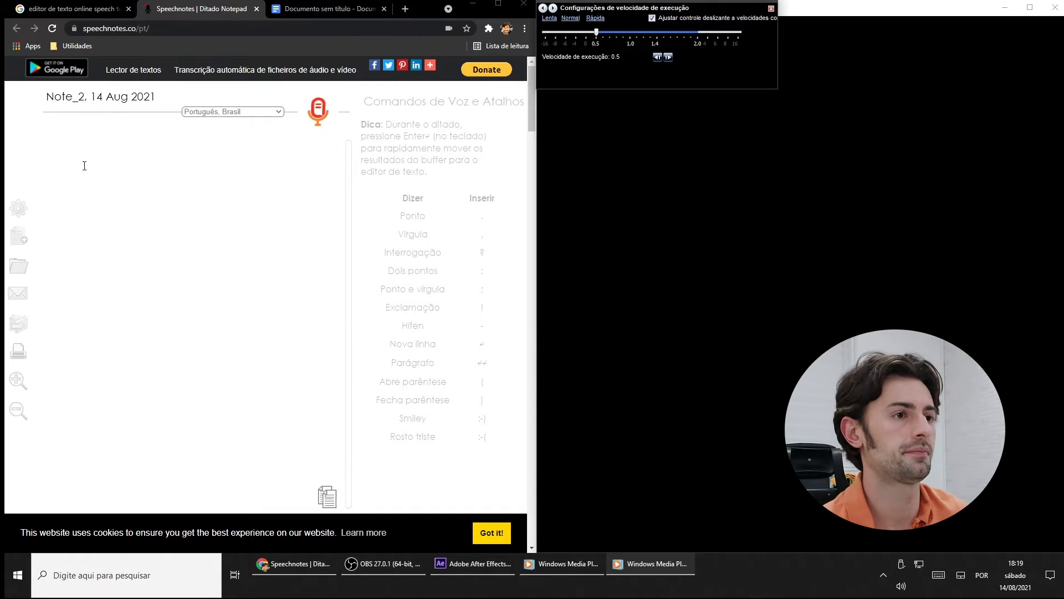
Transcribe the playing video into the Speechnotes note by dictation, and close the video player and maximize the browser when finished
{"action": "left_click", "coordinate": [318, 114]}
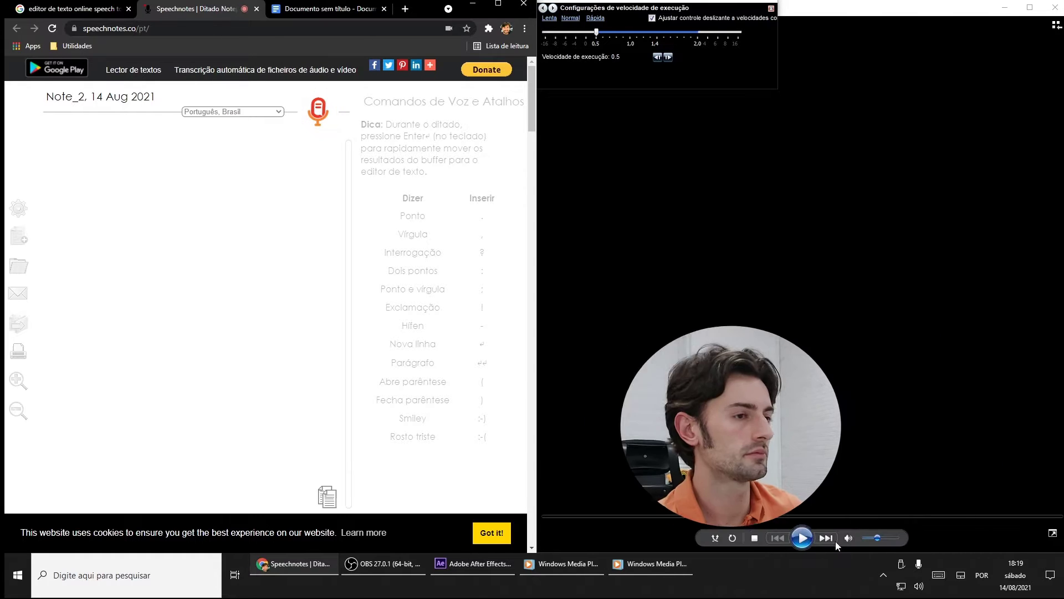
{"action": "left_click", "coordinate": [803, 538]}
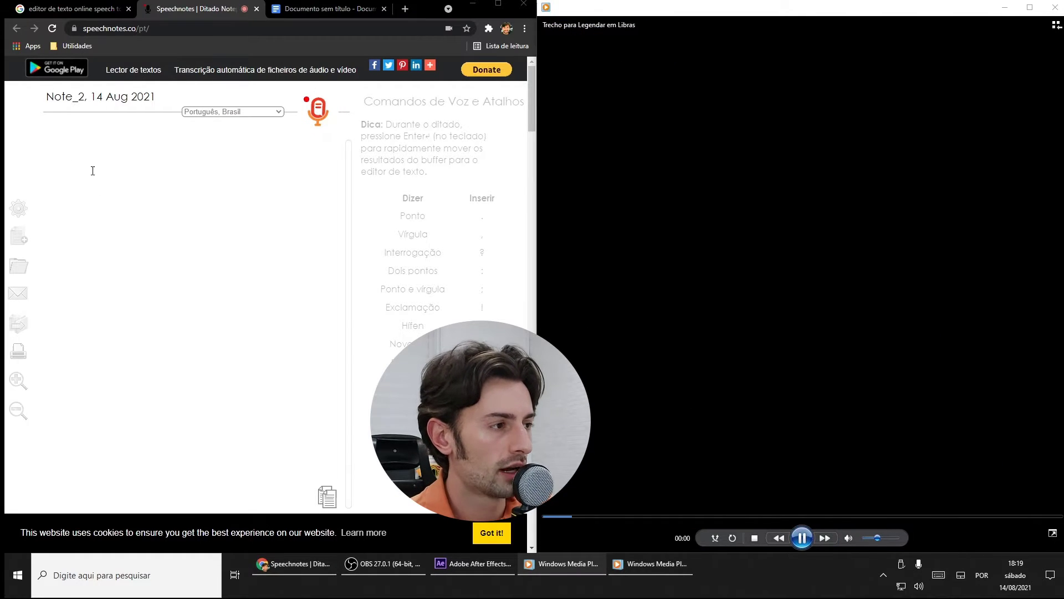
{"action": "left_click", "coordinate": [82, 160]}
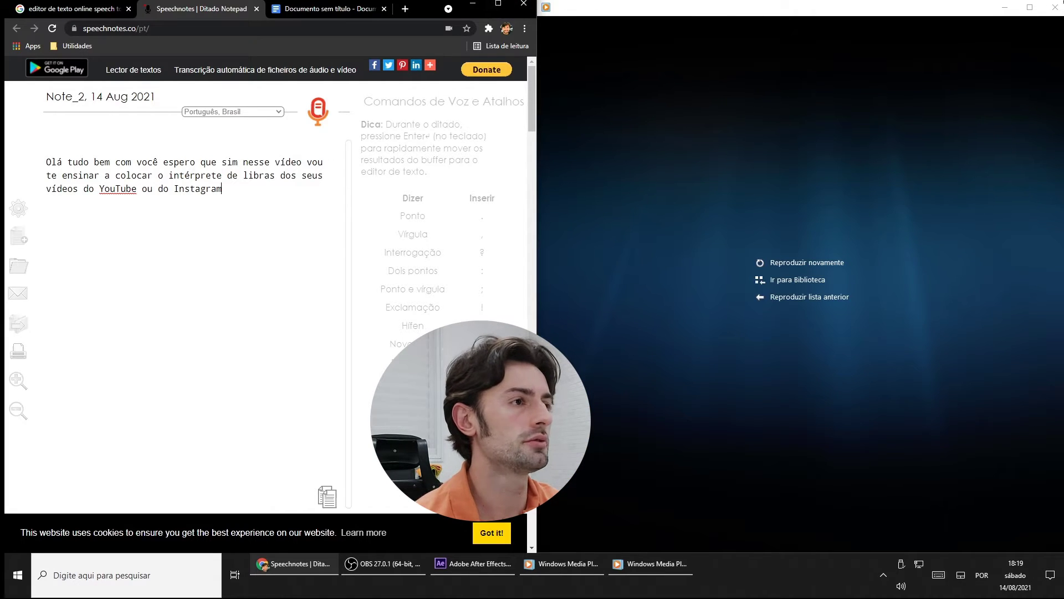
{"action": "left_click", "coordinate": [1055, 7]}
{"action": "left_click", "coordinate": [499, 3]}
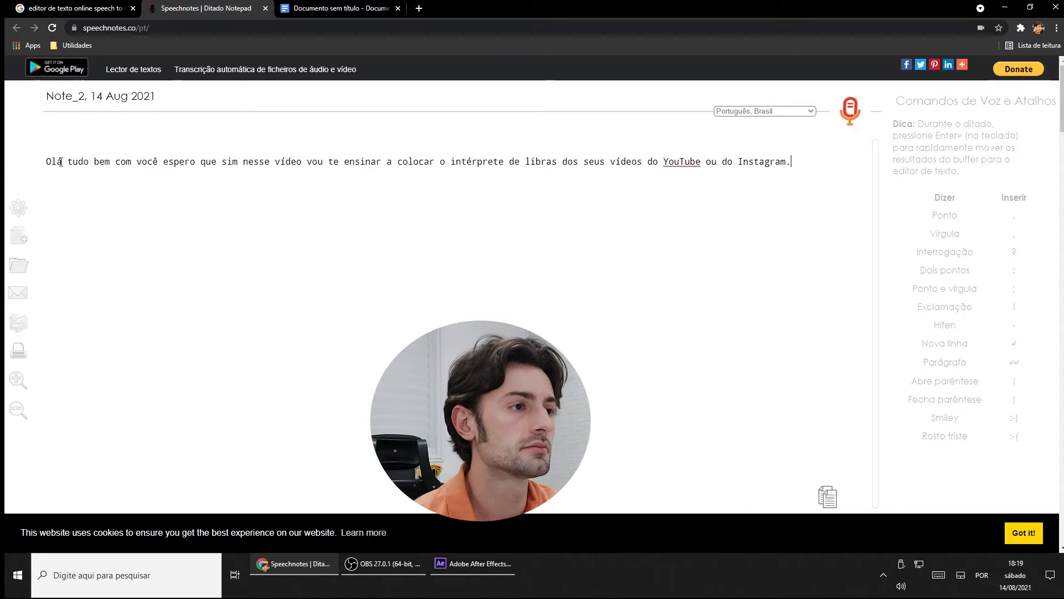
Select the whole transcribed sentence in the Speechnotes note for copying
{"action": "left_click_drag", "start_coordinate": [58, 159], "coordinate": [432, 158]}
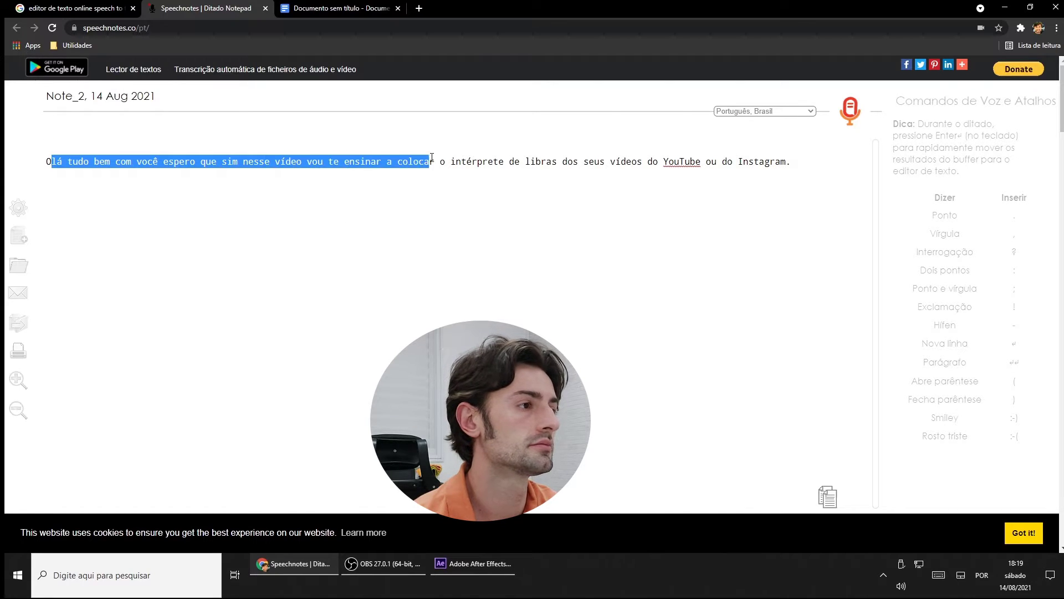
{"action": "left_click_drag", "start_coordinate": [638, 160], "coordinate": [724, 161]}
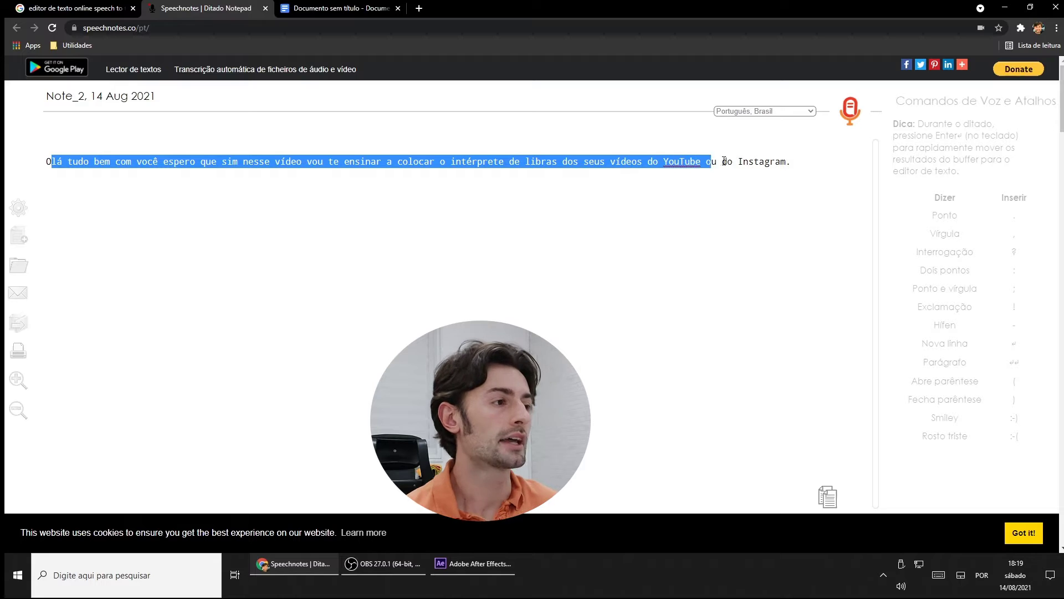
{"action": "left_click", "coordinate": [801, 161]}
{"action": "left_click_drag", "start_coordinate": [791, 160], "coordinate": [46, 160]}
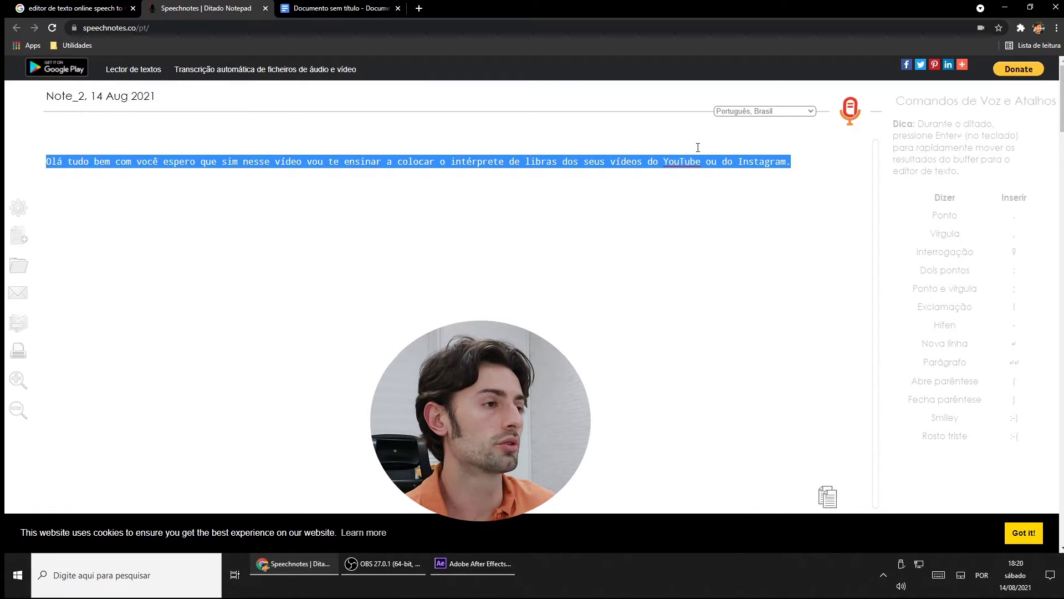
{"action": "right_click", "coordinate": [491, 162]}
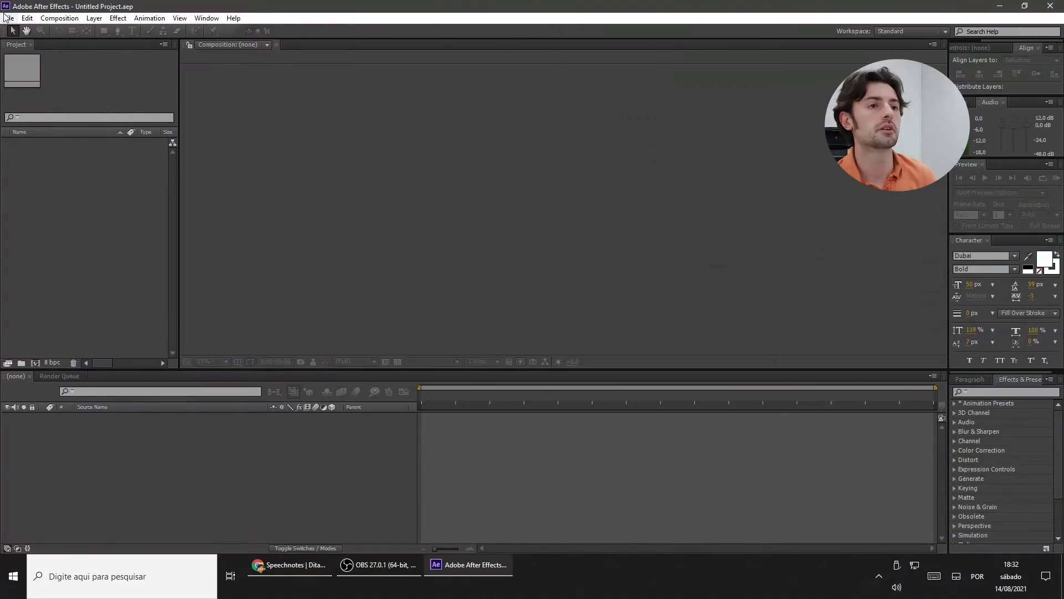
Import 2021-08-14_18-17-58.mp4 and Trecho para Legendar em Libras.mp4, and create a single composition from both clips using the first clip's dimensions
{"action": "left_click", "coordinate": [10, 18]}
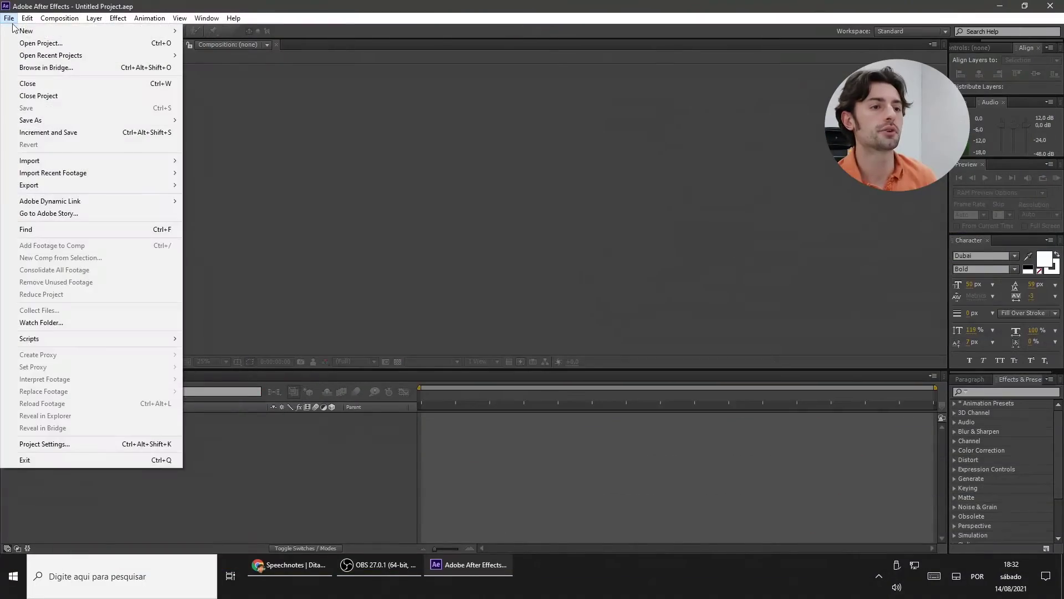
{"action": "mouse_move", "coordinate": [44, 154]}
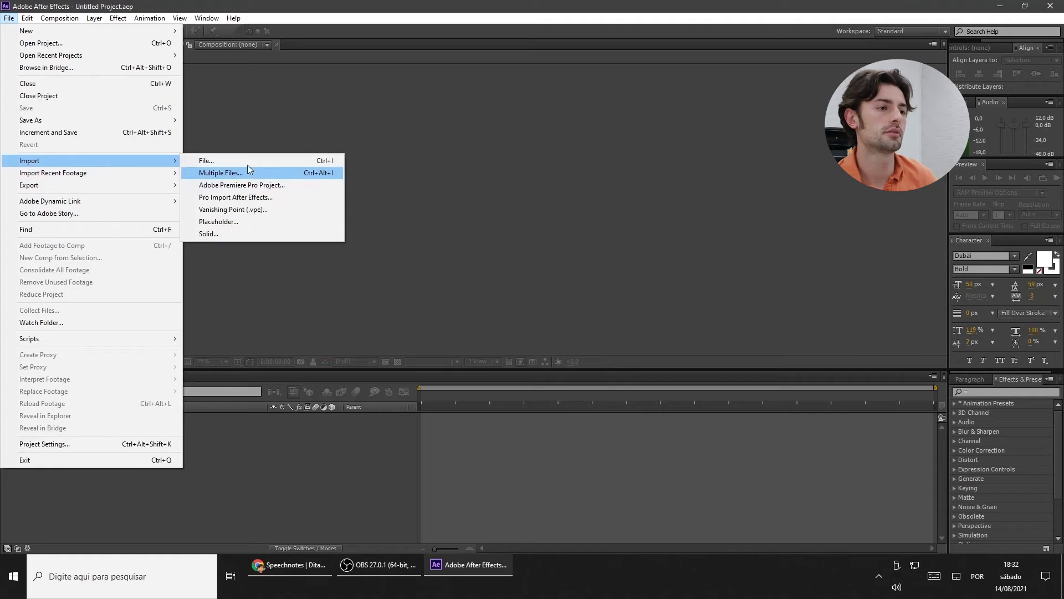
{"action": "left_click", "coordinate": [249, 160]}
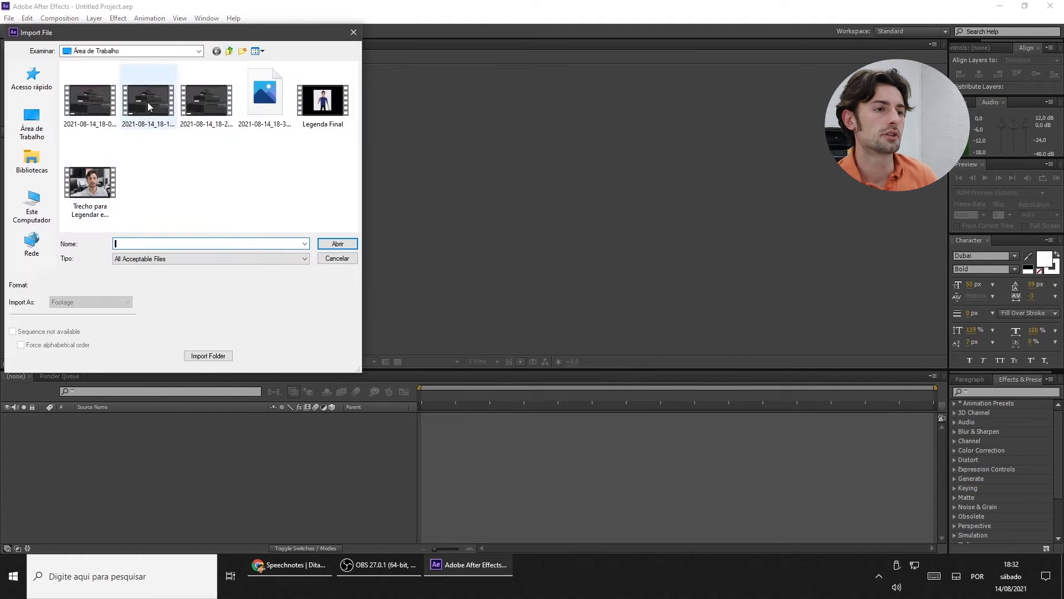
{"action": "left_click", "coordinate": [148, 107]}
{"action": "left_click", "coordinate": [90, 183], "text": "ctrl"}
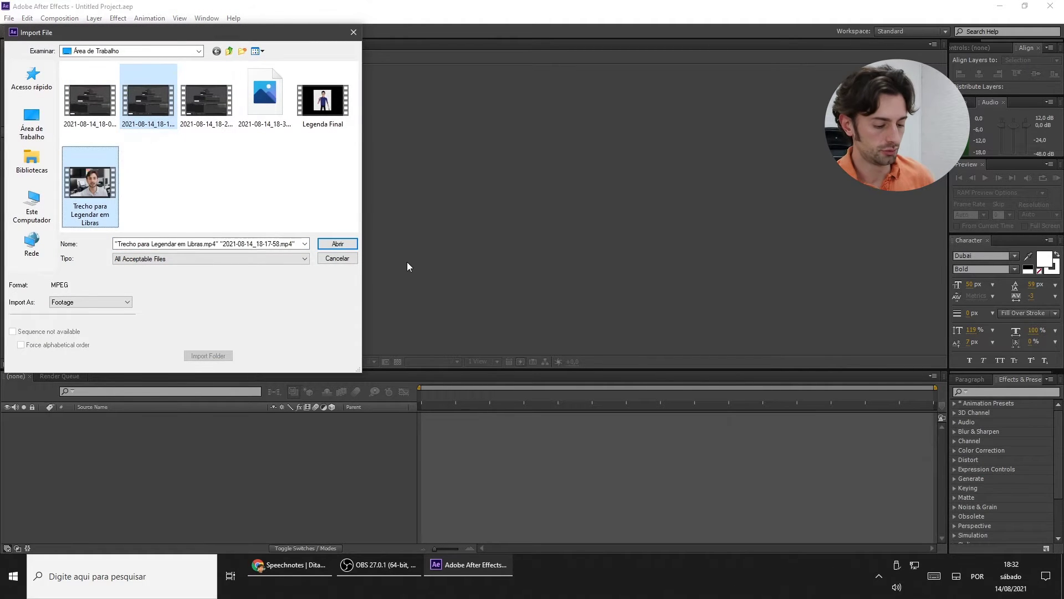
{"action": "key", "text": "Return"}
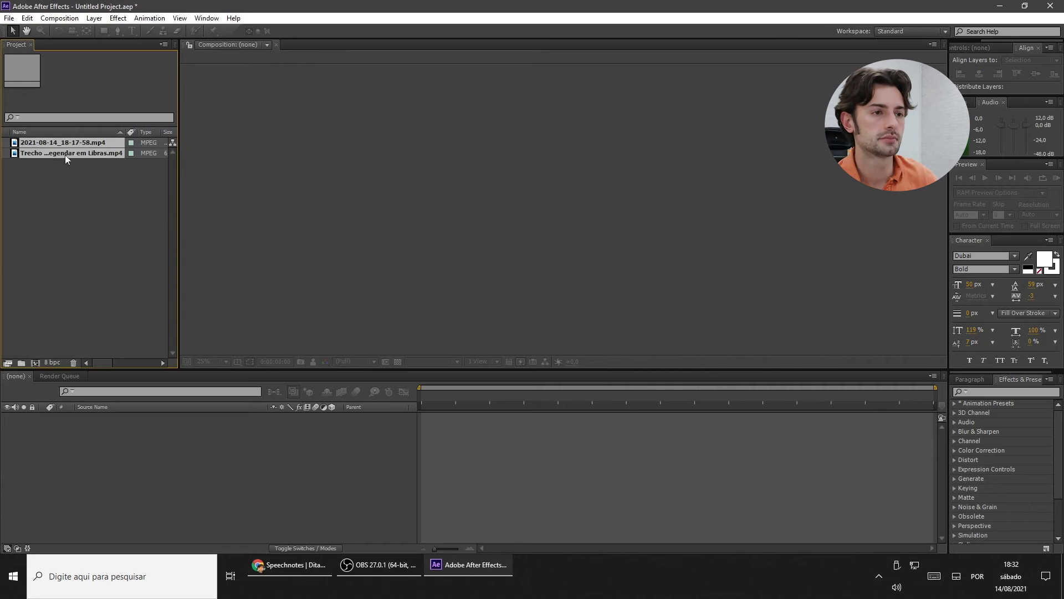
{"action": "left_click_drag", "start_coordinate": [59, 155], "coordinate": [195, 452]}
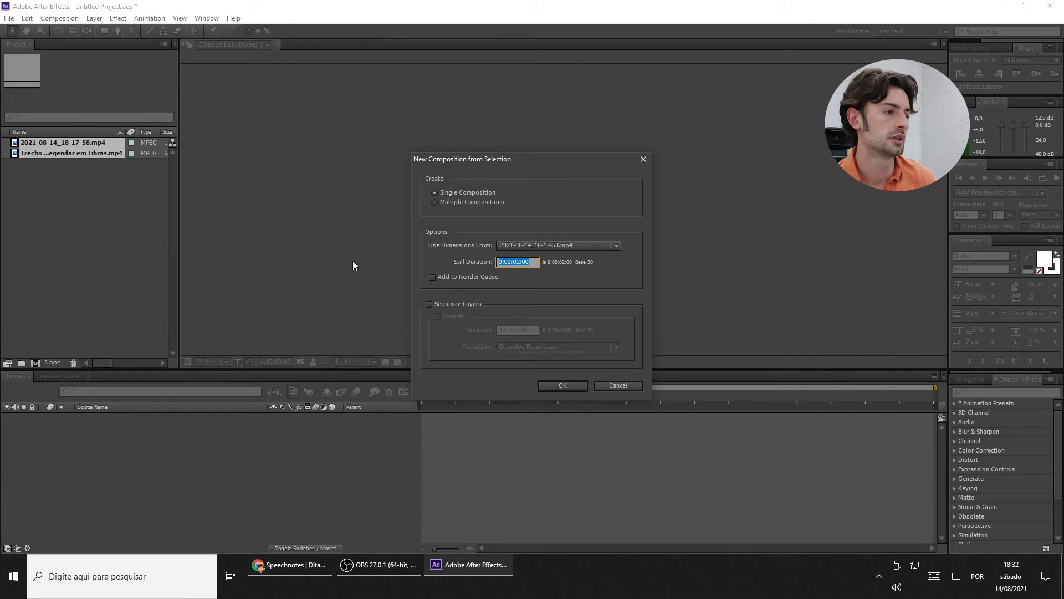
{"action": "left_click", "coordinate": [561, 385]}
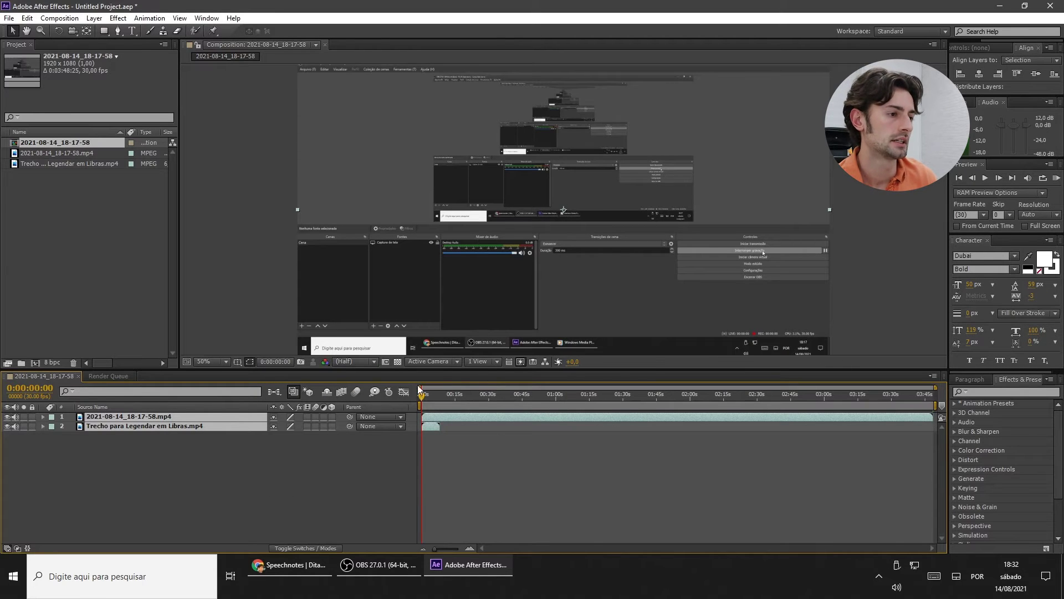
Shift the 2021-08-14_18-17-58.mp4 layer so the avatar's signing begins at 0:00:28:14, and split the layer there
{"action": "left_click_drag", "start_coordinate": [443, 397], "coordinate": [485, 395]}
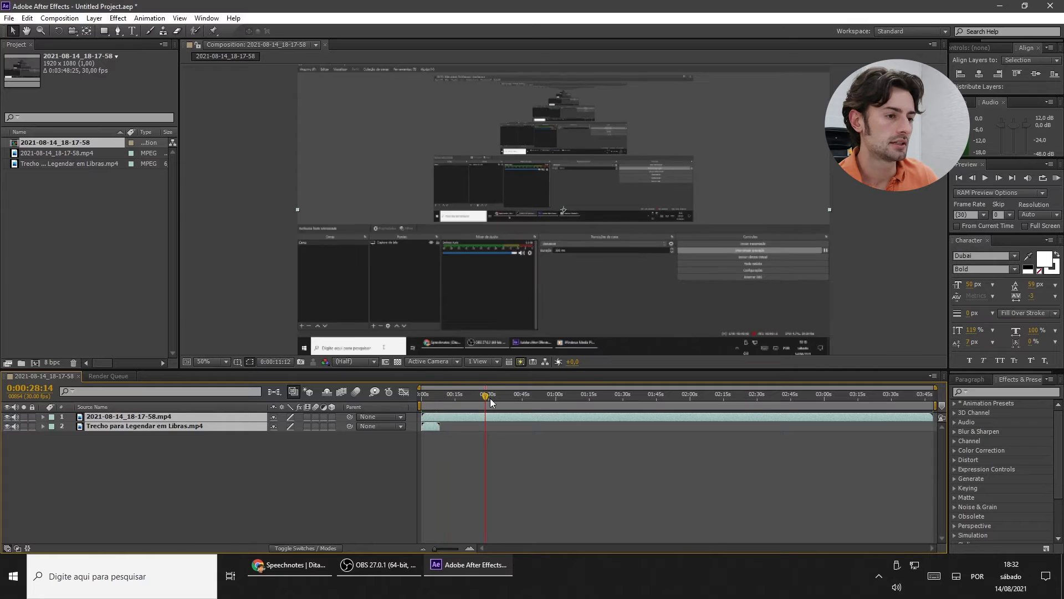
{"action": "left_click", "coordinate": [433, 460]}
{"action": "left_click_drag", "start_coordinate": [749, 420], "coordinate": [416, 417]}
{"action": "left_click_drag", "start_coordinate": [481, 419], "coordinate": [531, 408]}
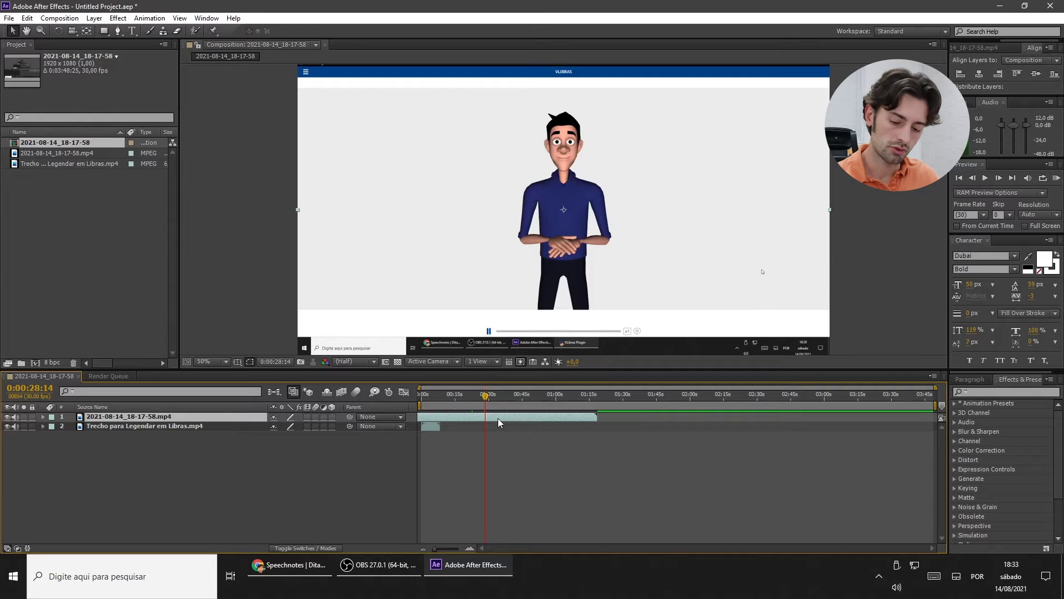
{"action": "key", "text": "ctrl+shift+d"}
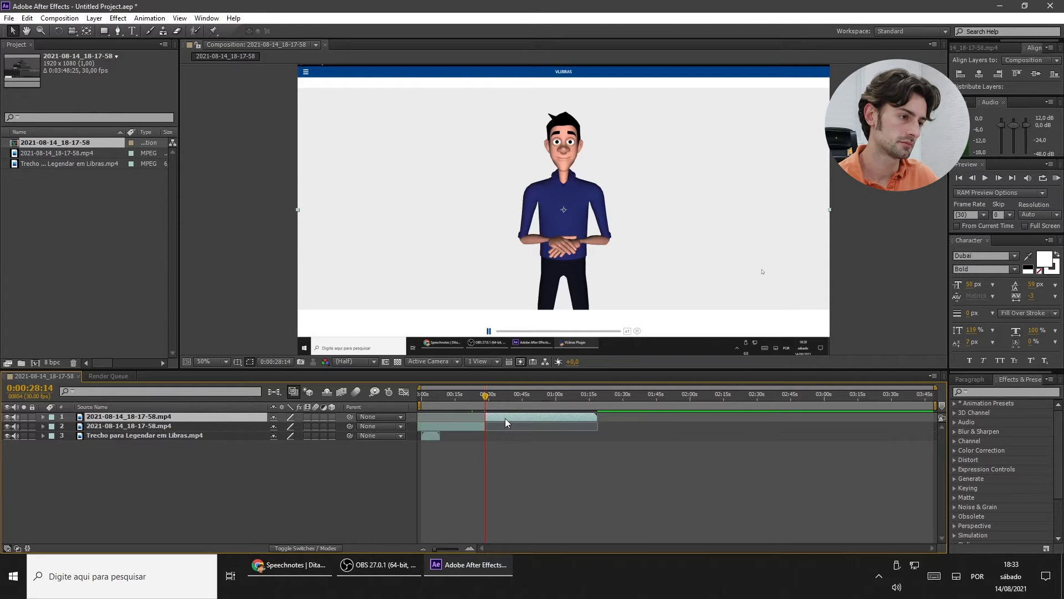
Slide the signing segment until its end meets 0:00:28:14, split it there, and delete the pieces before and after the signing
{"action": "left_click_drag", "start_coordinate": [504, 418], "coordinate": [450, 421]}
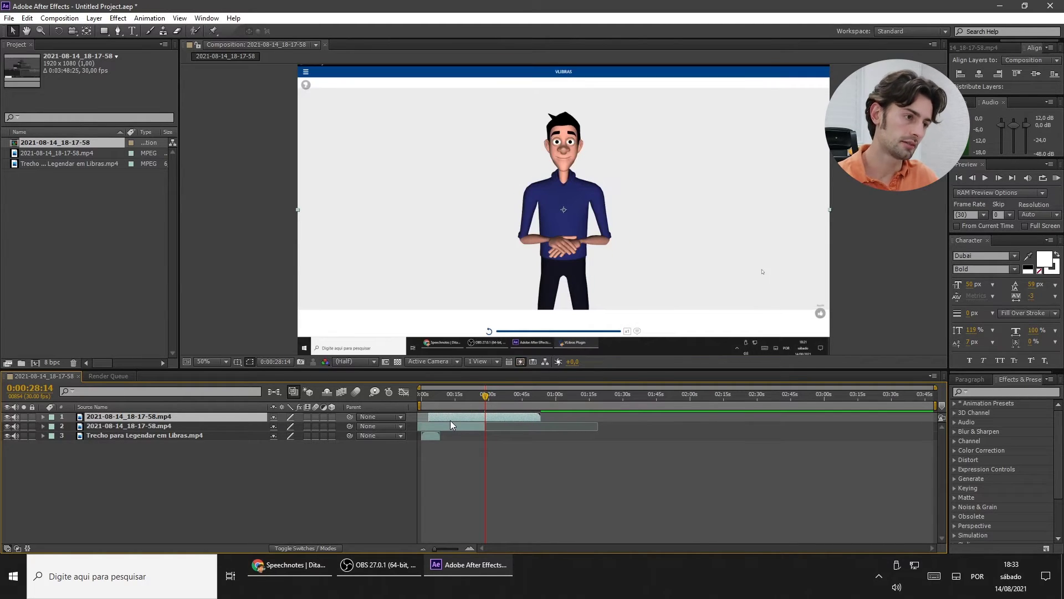
{"action": "key", "text": "ctrl+shift+d"}
{"action": "key", "text": "Delete"}
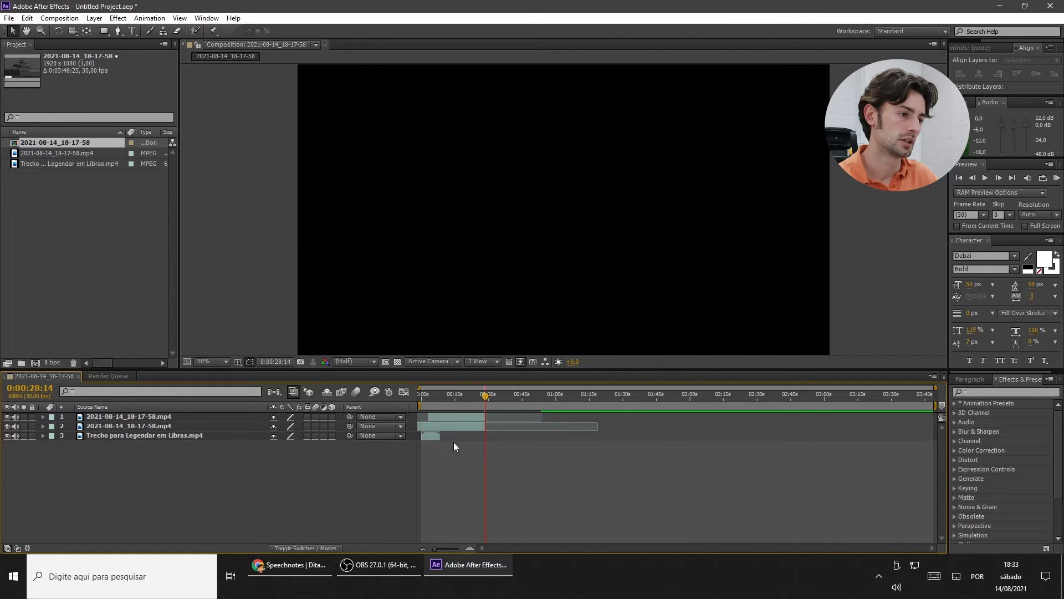
{"action": "left_click", "coordinate": [454, 424]}
{"action": "key", "text": "Delete"}
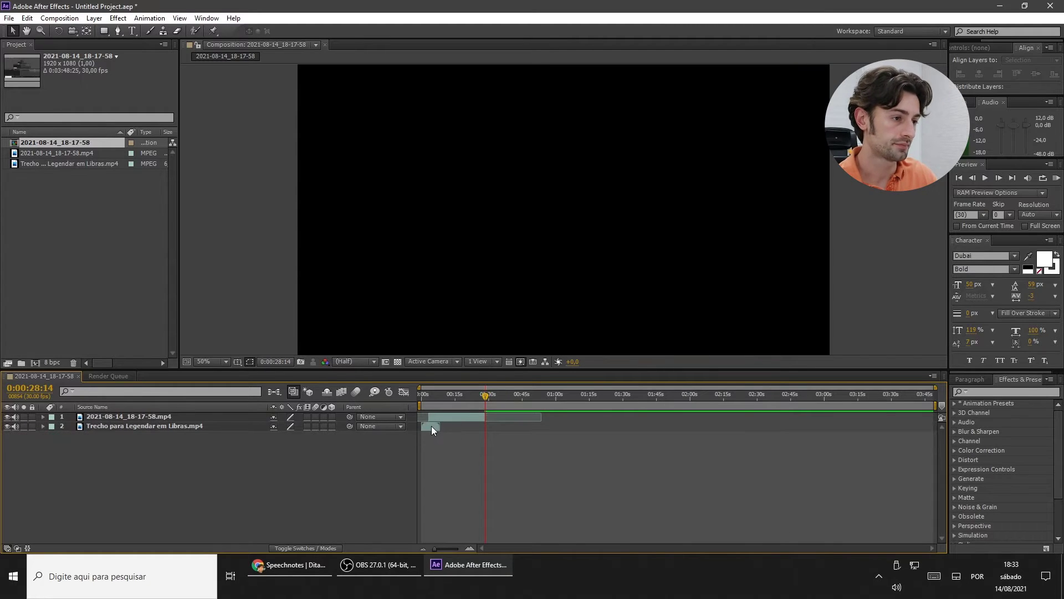
Line up the starts of both layers near the beginning of the timeline, and place the Trecho para Legendar em Libras layer on top
{"action": "left_click_drag", "start_coordinate": [431, 425], "coordinate": [434, 420]}
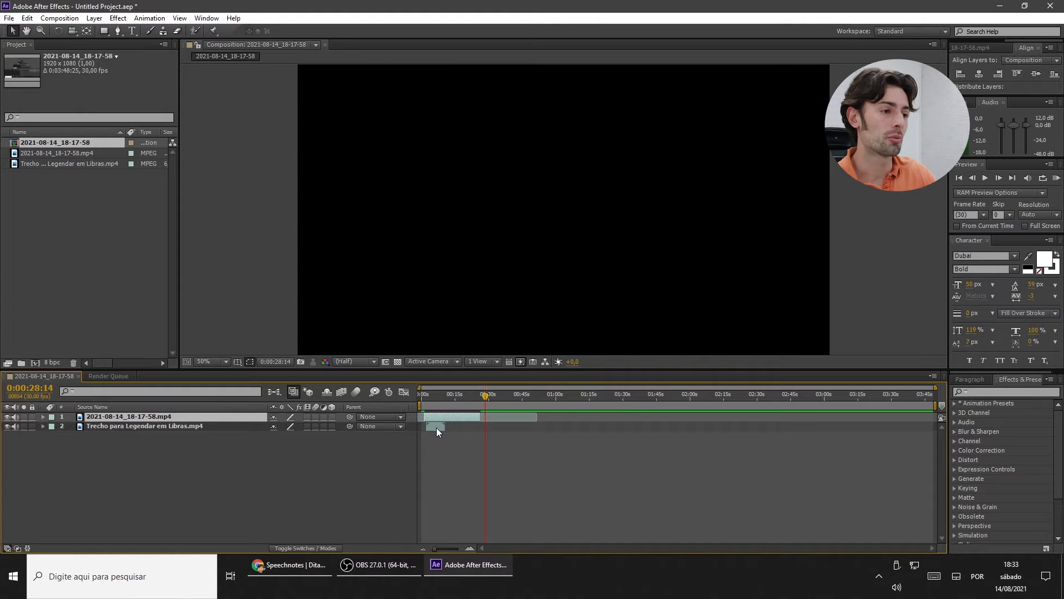
{"action": "left_click_drag", "start_coordinate": [437, 427], "coordinate": [433, 427]}
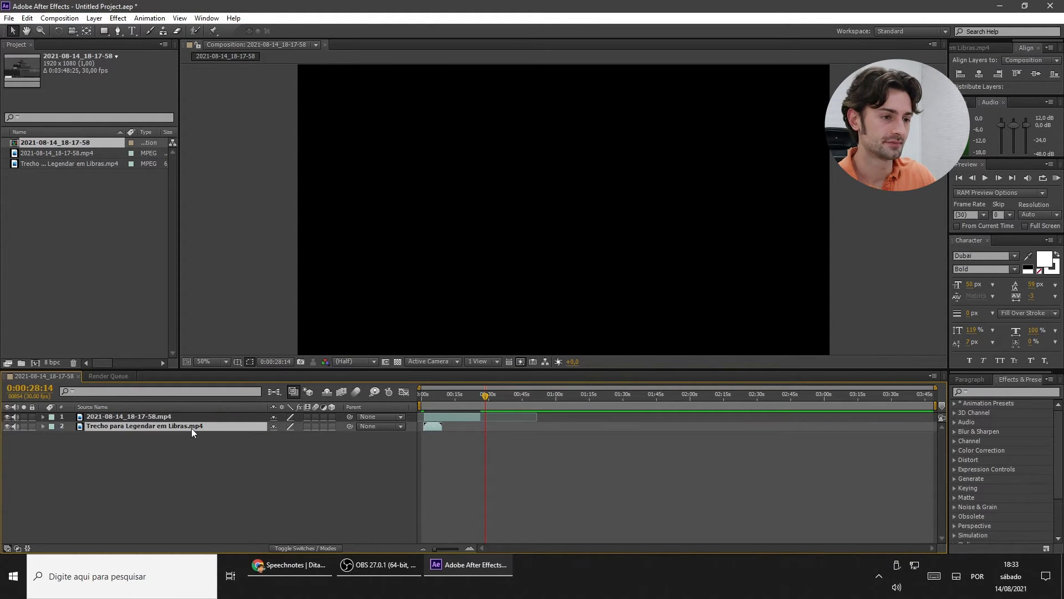
{"action": "left_click_drag", "start_coordinate": [191, 428], "coordinate": [194, 414]}
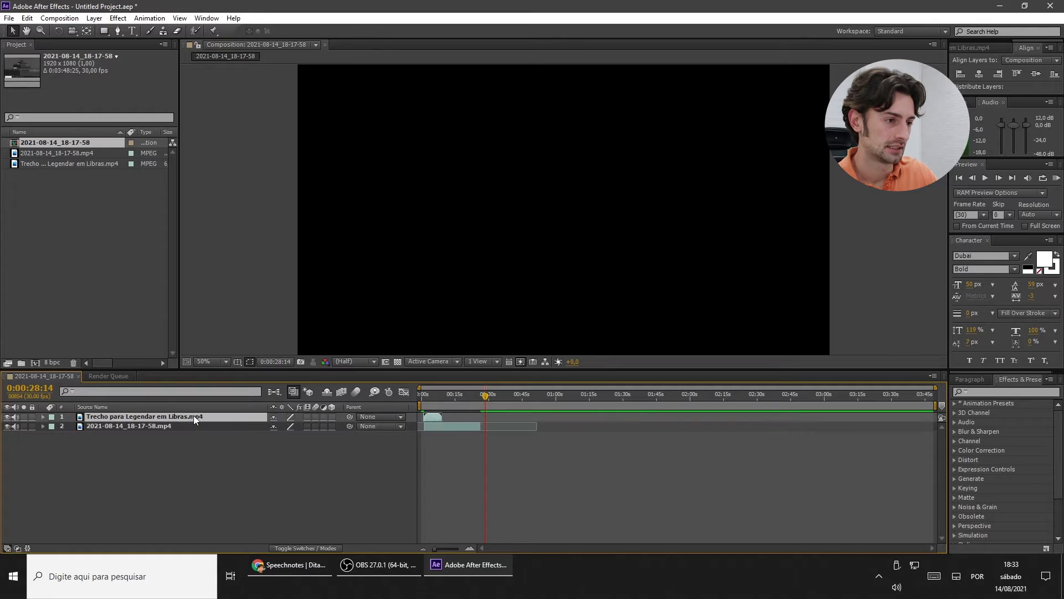
{"action": "left_click", "coordinate": [438, 425]}
{"action": "right_click", "coordinate": [437, 424]}
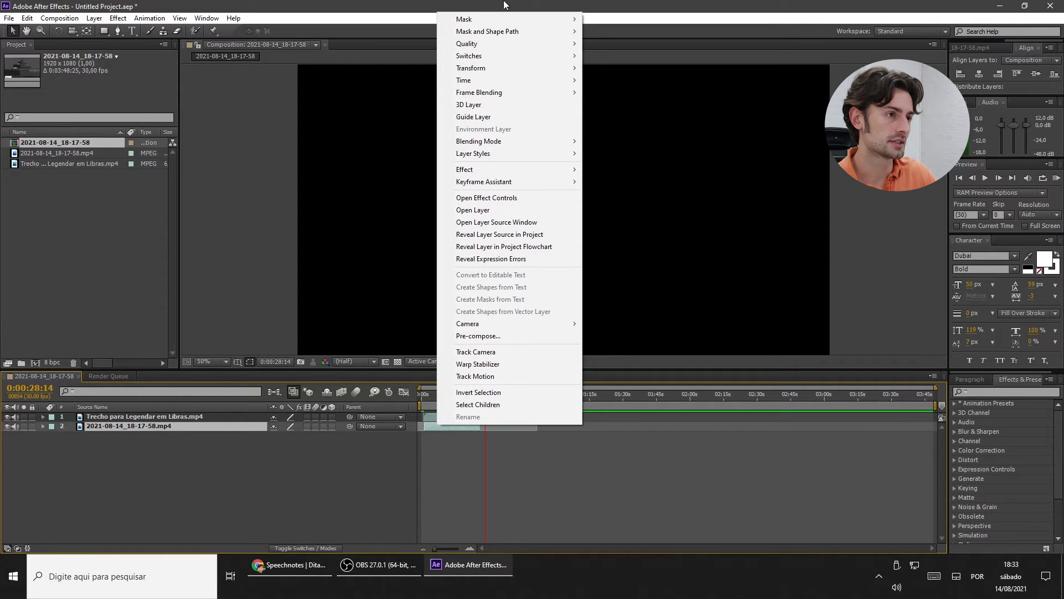
{"action": "left_click", "coordinate": [434, 425]}
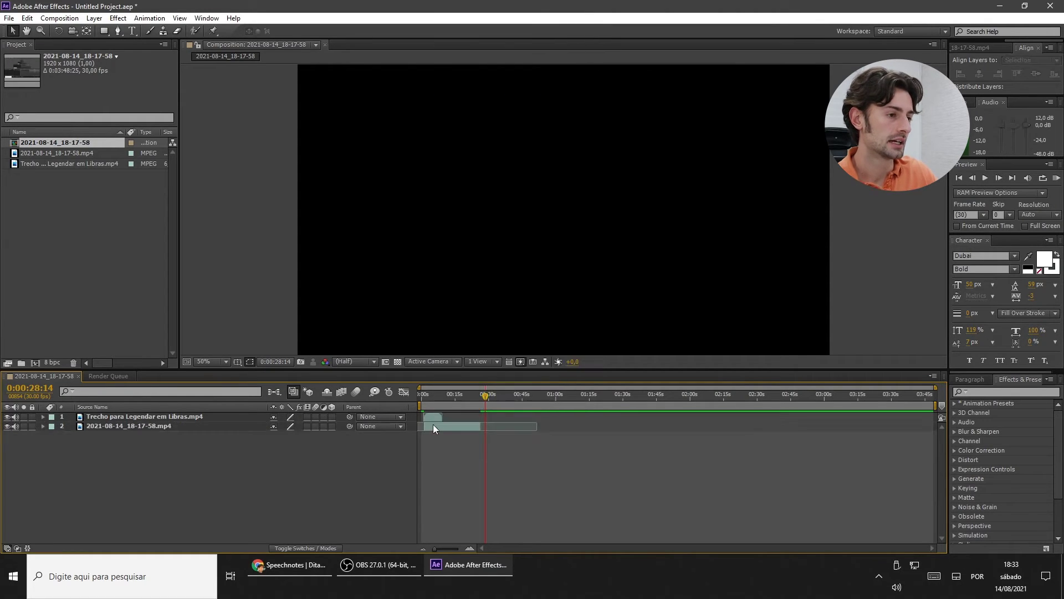
Time-stretch the 2021-08-14_18-17-58.mp4 layer to a new duration of 0:00:15:00, holding the layer in-point
{"action": "left_click", "coordinate": [433, 424]}
{"action": "right_click", "coordinate": [433, 424]}
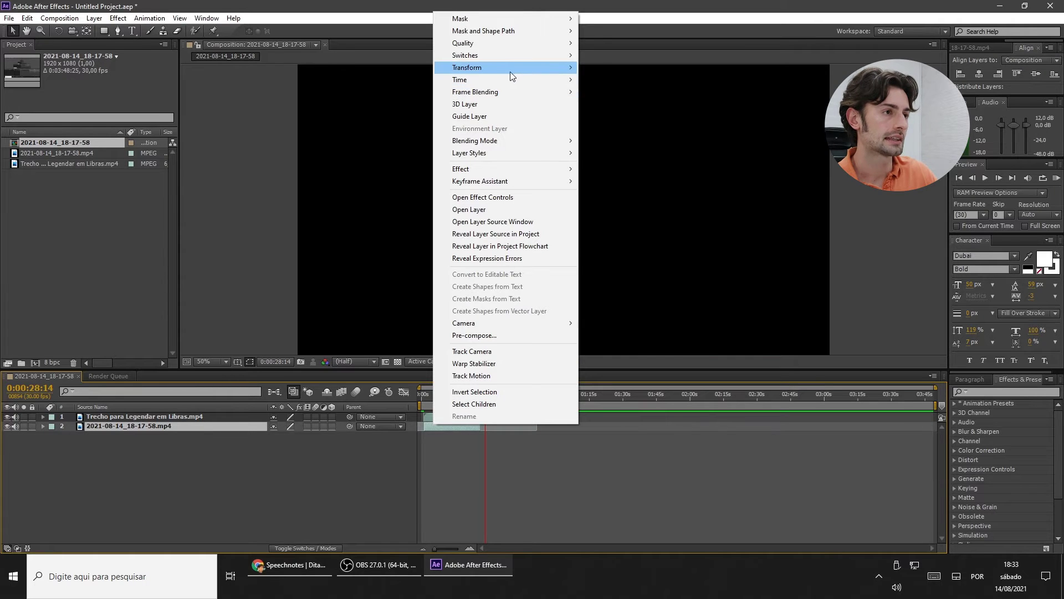
{"action": "mouse_move", "coordinate": [516, 76]}
{"action": "left_click", "coordinate": [624, 103]}
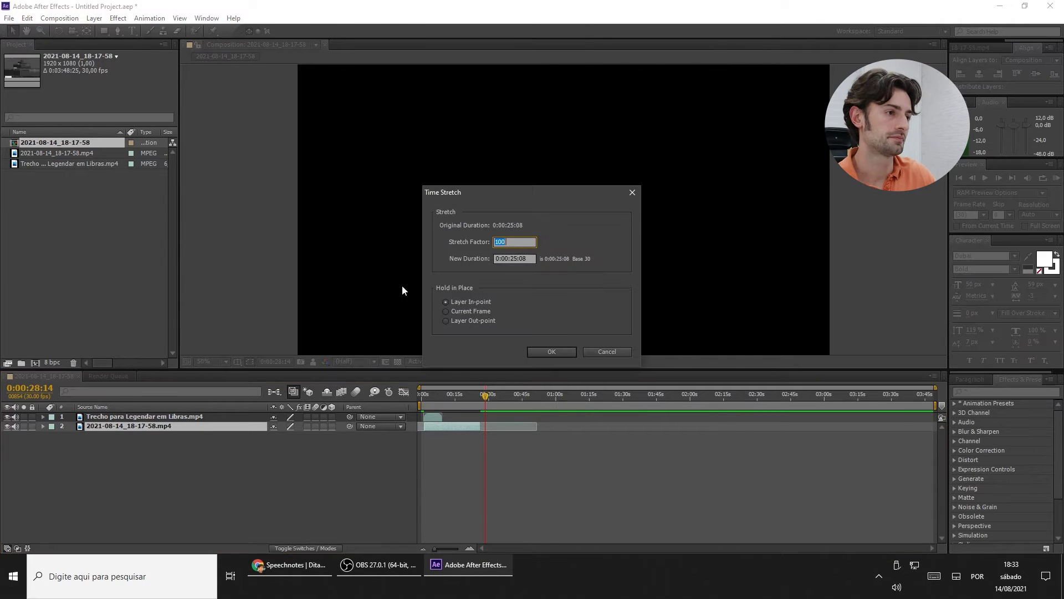
{"action": "left_click", "coordinate": [513, 257]}
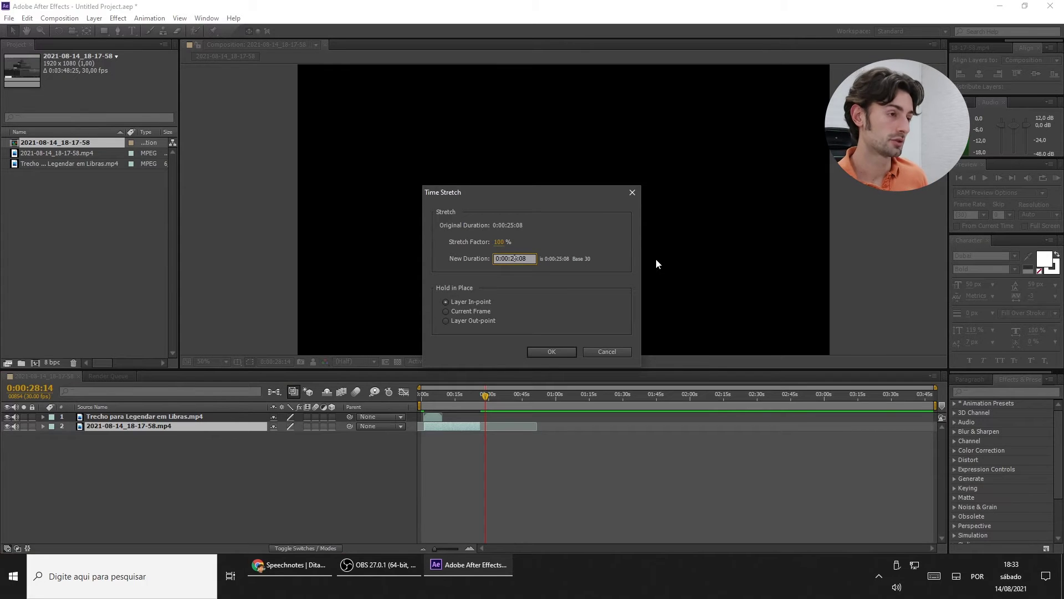
{"action": "key", "text": "Delete"}
{"action": "type", "text": "1"}
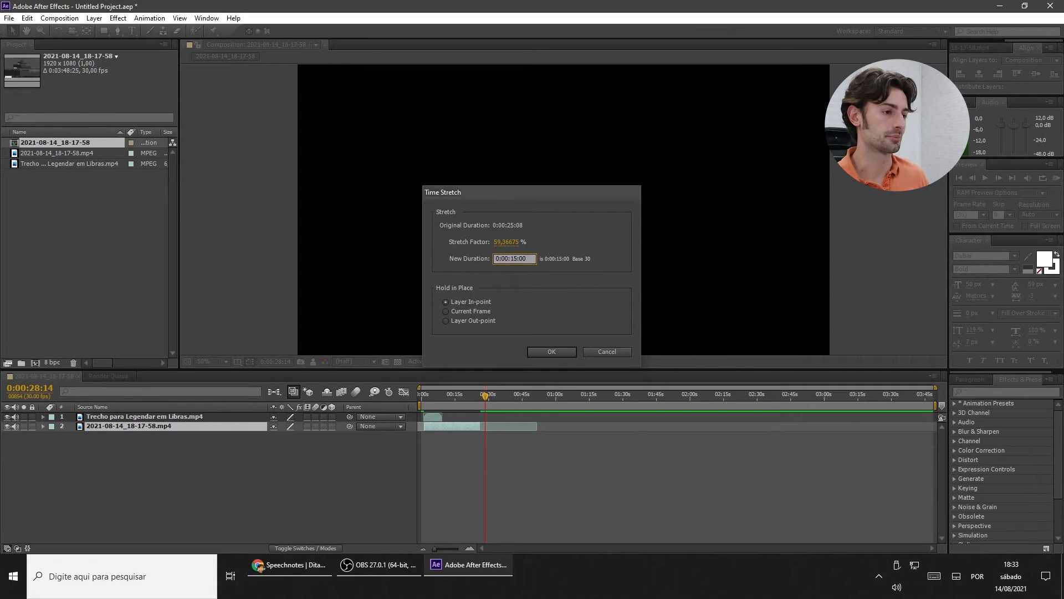
{"action": "key", "text": "Return"}
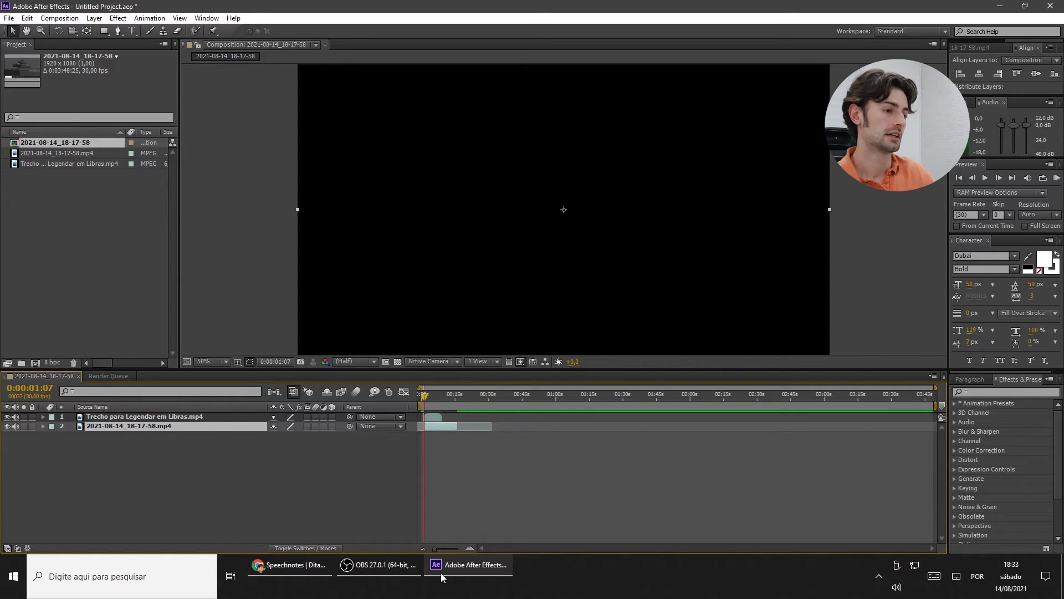
Move both layers to the start of the timeline, and place the avatar layer above the Trecho para Legendar em Libras layer
{"action": "left_click_drag", "start_coordinate": [438, 549], "coordinate": [457, 549]}
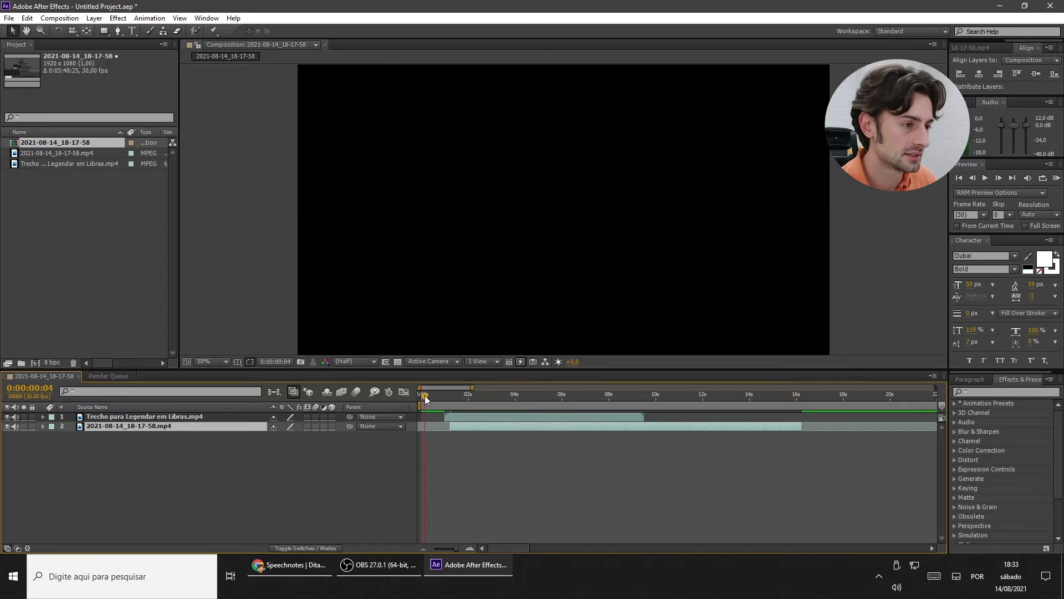
{"action": "mouse_move", "coordinate": [450, 416]}
{"action": "left_mouse_down"}
{"action": "mouse_move", "coordinate": [431, 418]}
{"action": "mouse_move", "coordinate": [454, 428]}
{"action": "mouse_move", "coordinate": [433, 398]}
{"action": "mouse_move", "coordinate": [449, 397]}
{"action": "left_mouse_up"}
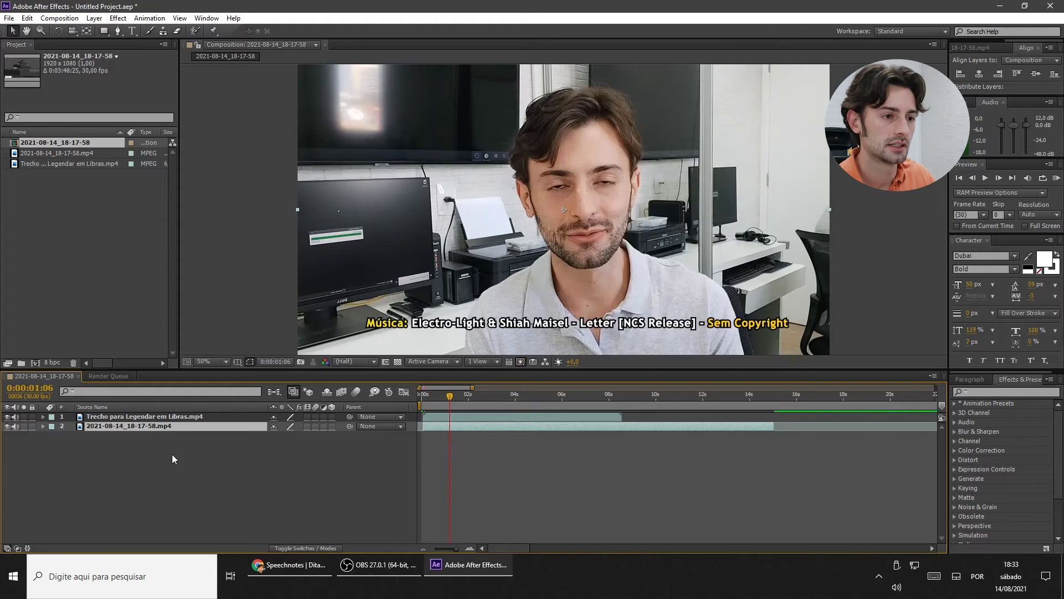
{"action": "left_click_drag", "start_coordinate": [142, 427], "coordinate": [142, 411]}
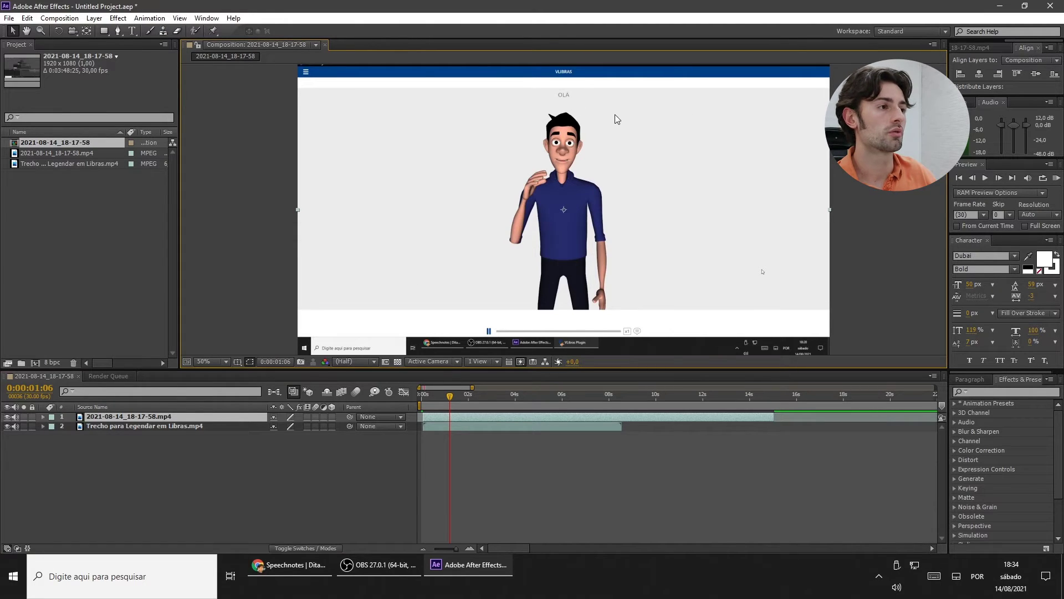
Draw a rectangular Pen mask around the avatar on its layer, straightening and widening it by adjusting the corner points
{"action": "left_click", "coordinate": [118, 32]}
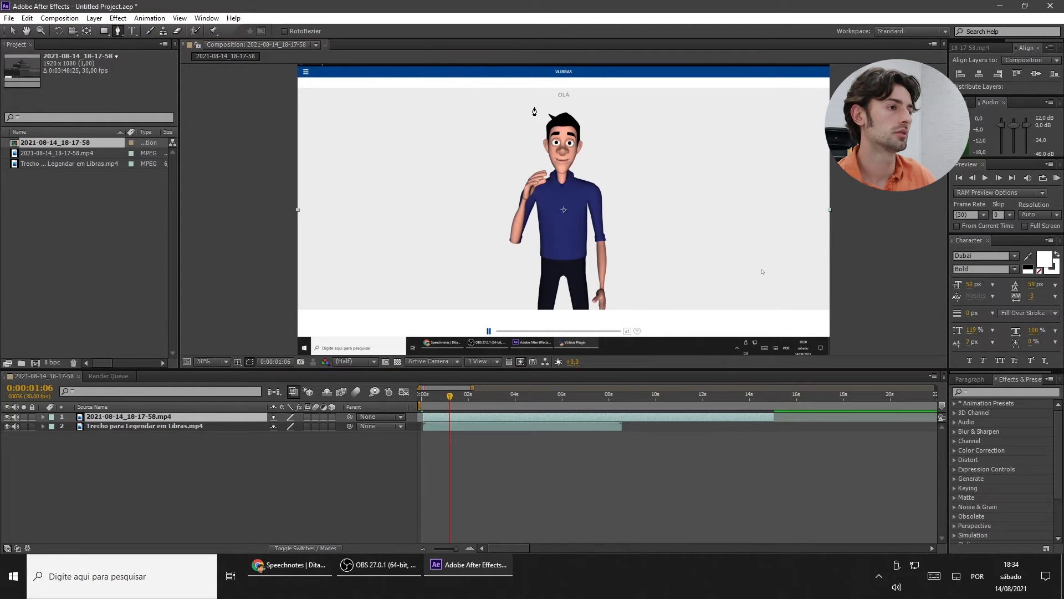
{"action": "left_click", "coordinate": [495, 111]}
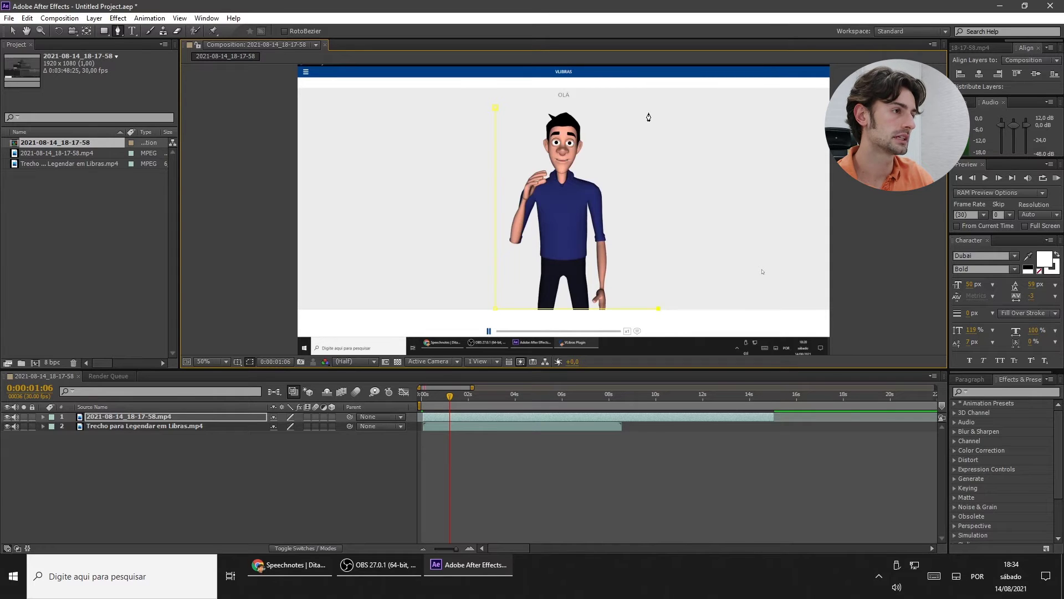
{"action": "left_click", "coordinate": [497, 110]}
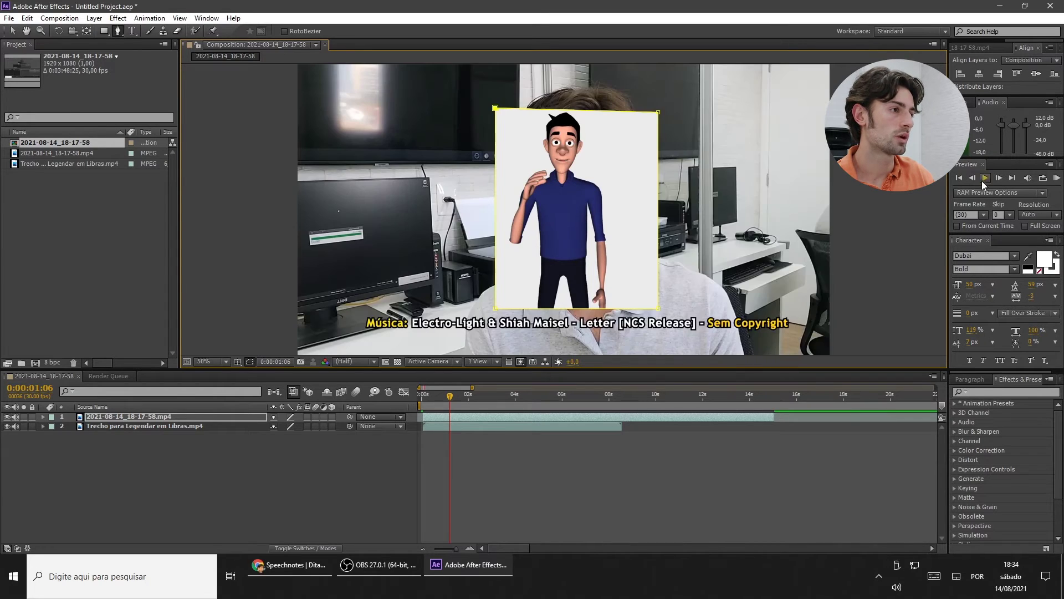
{"action": "left_click_drag", "start_coordinate": [658, 113], "coordinate": [658, 108]}
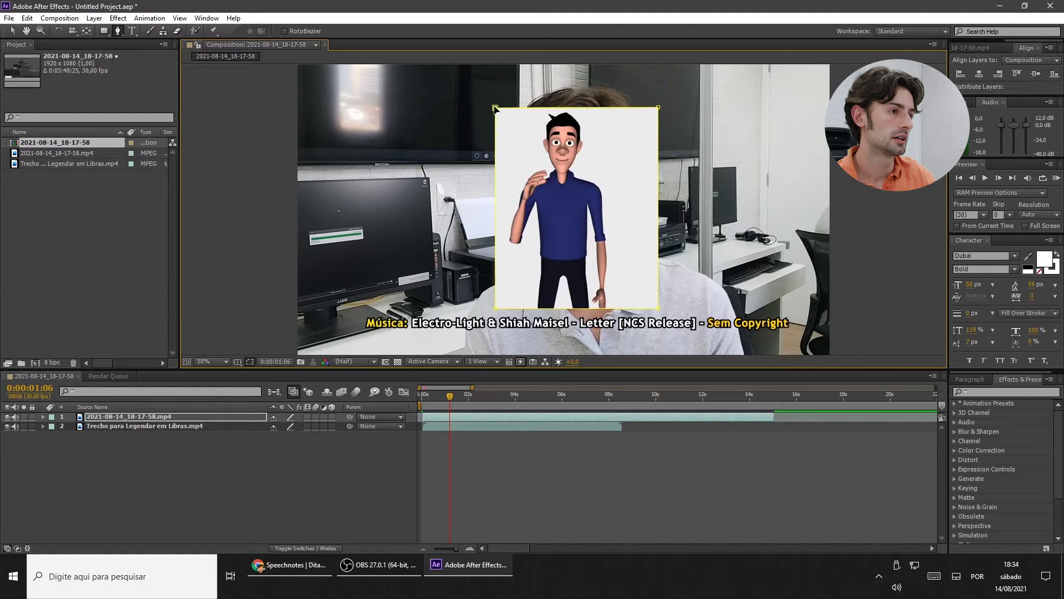
{"action": "left_click_drag", "start_coordinate": [495, 108], "coordinate": [485, 108]}
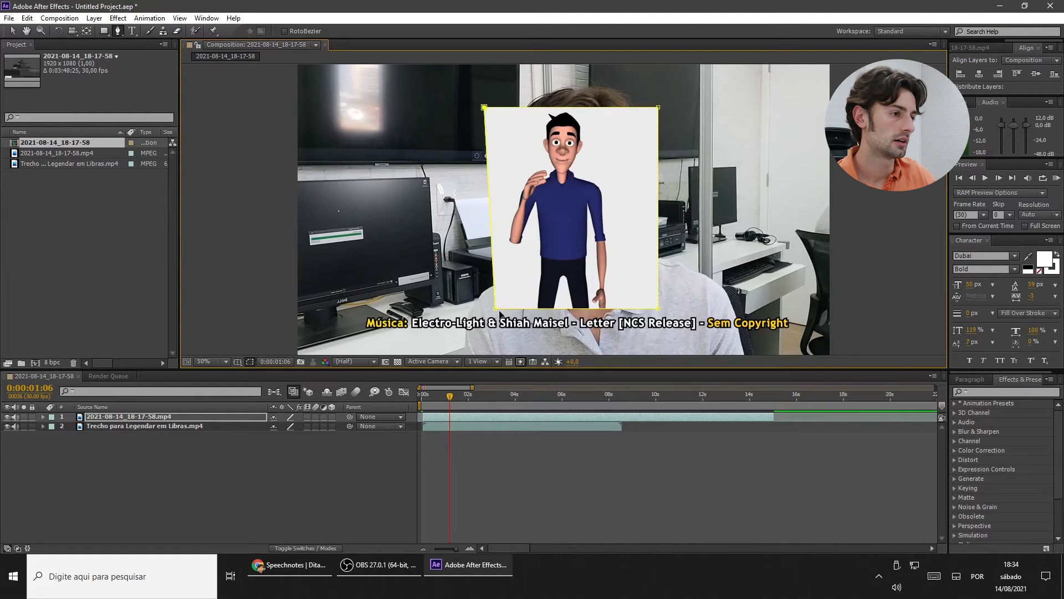
{"action": "left_click_drag", "start_coordinate": [495, 309], "coordinate": [487, 310]}
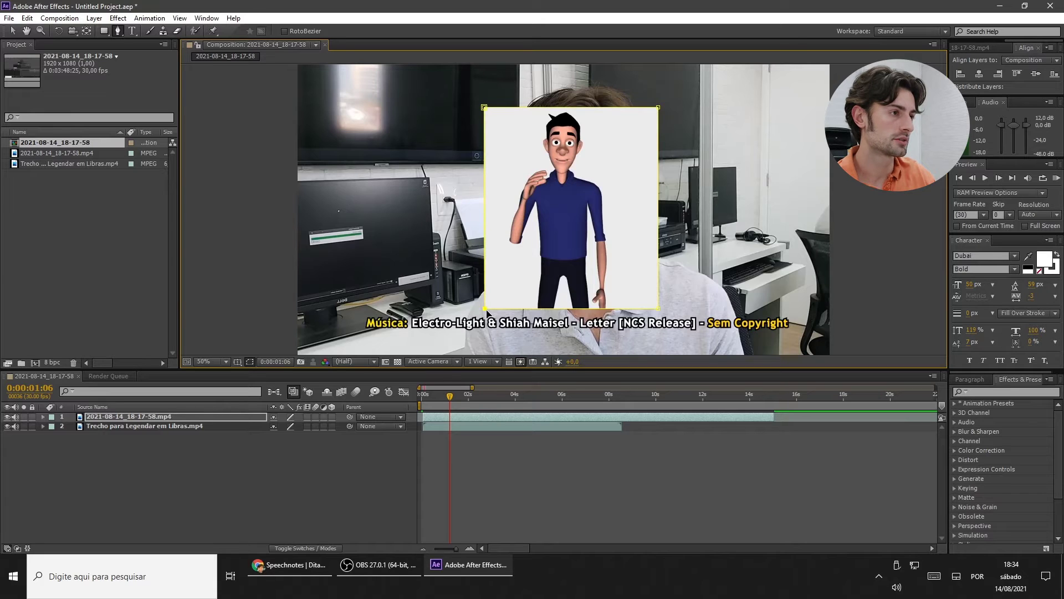
Move the masked avatar layer to the lower-right corner of the video frame
{"action": "left_click", "coordinate": [12, 31]}
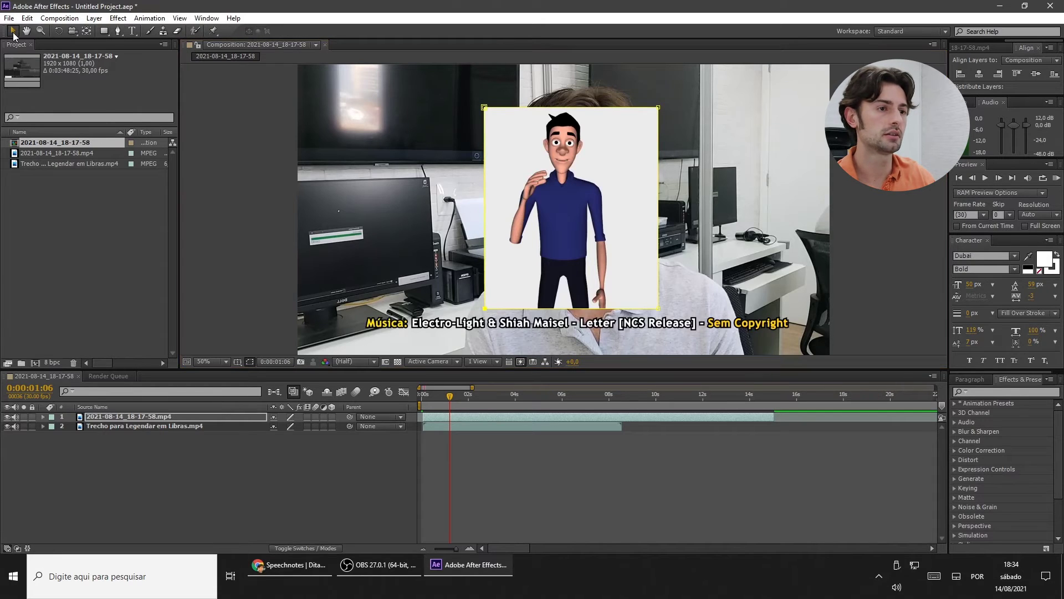
{"action": "left_click", "coordinate": [133, 281]}
{"action": "left_click", "coordinate": [645, 194]}
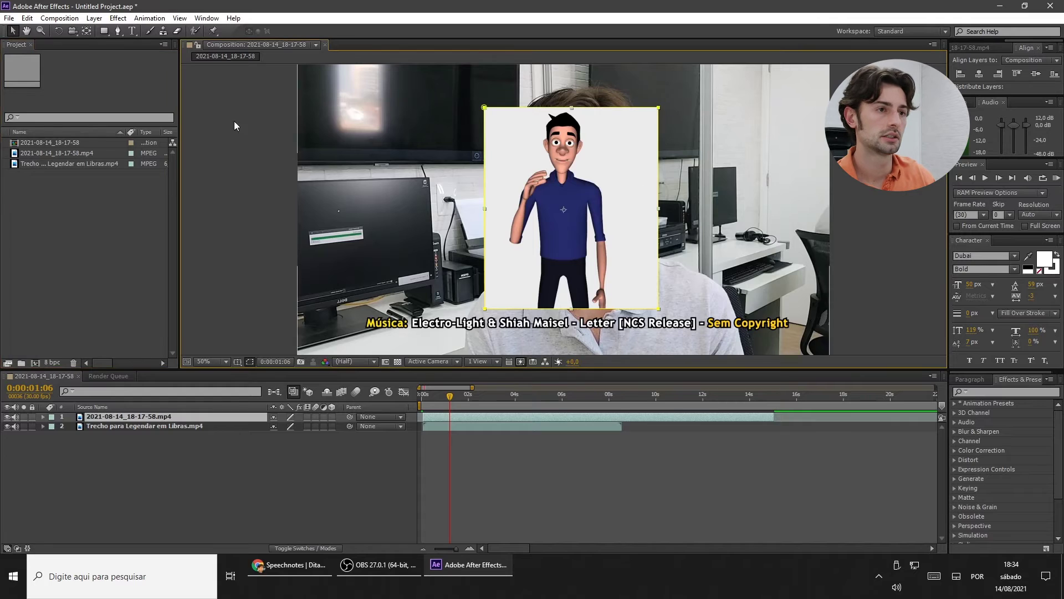
{"action": "left_click_drag", "start_coordinate": [559, 167], "coordinate": [721, 177]}
{"action": "key", "text": "comma"}
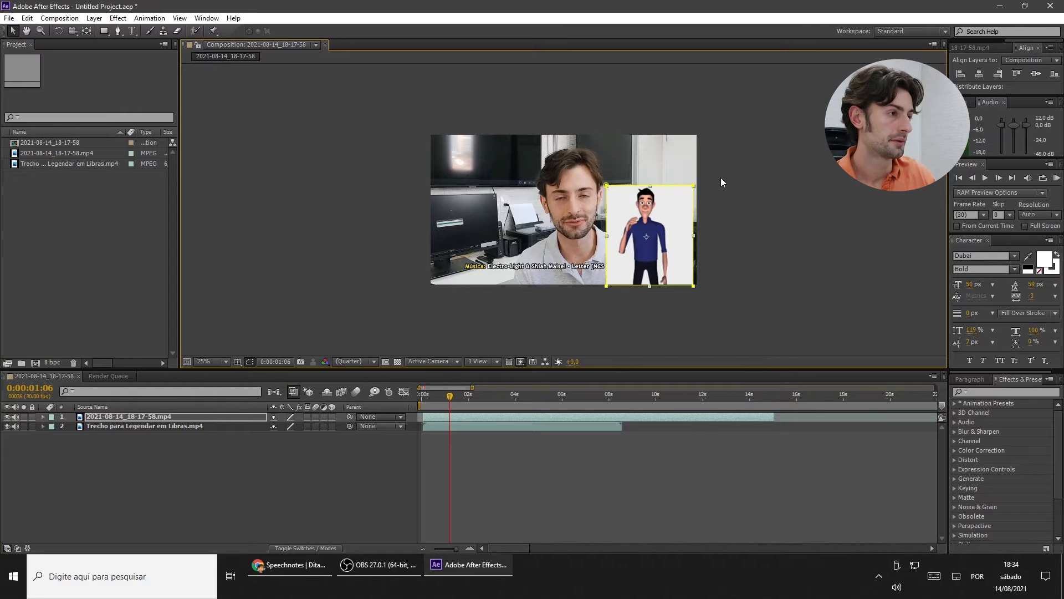
Reposition the masked avatar layer so it sits flush with the lower-right corner of the video frame
{"action": "left_click", "coordinate": [209, 361]}
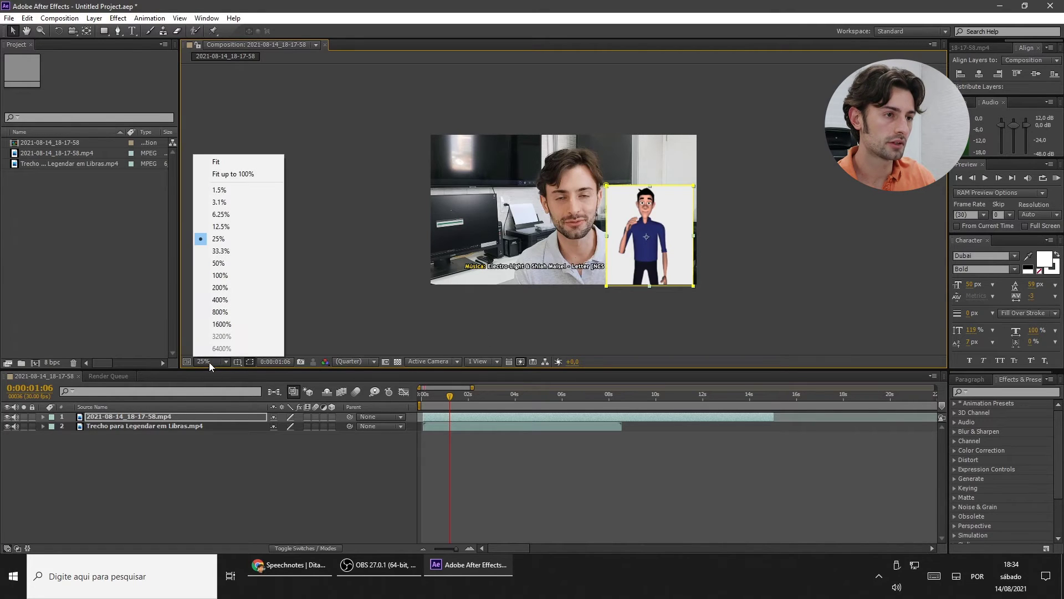
{"action": "left_click", "coordinate": [222, 250]}
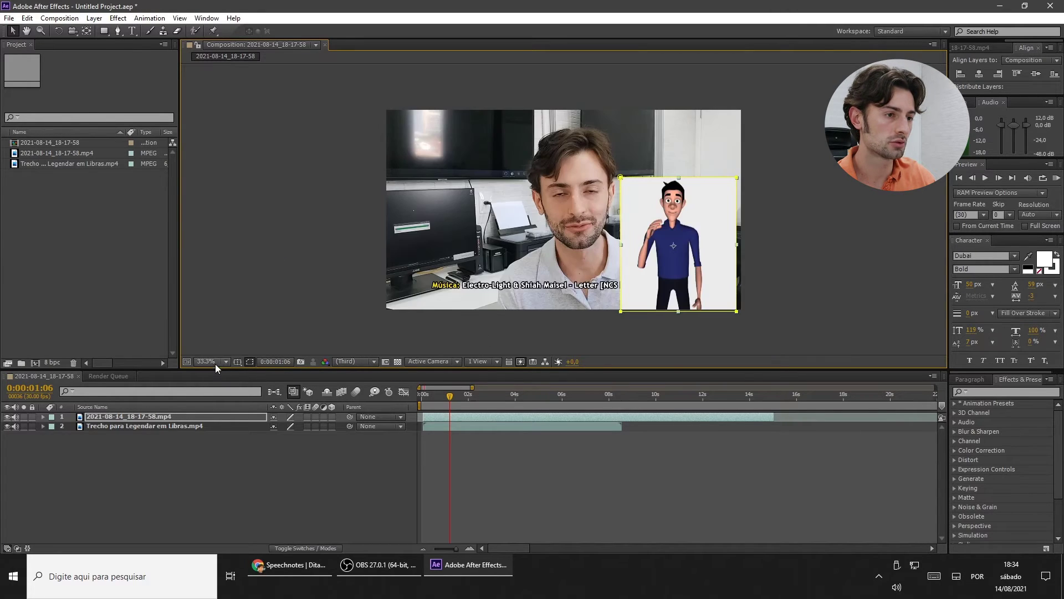
{"action": "left_click", "coordinate": [216, 361]}
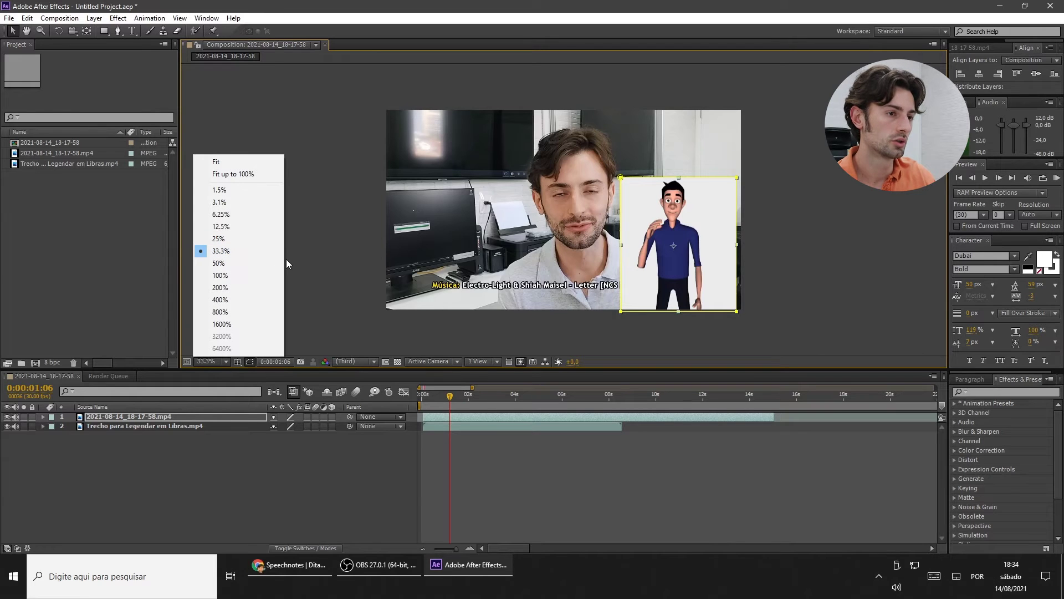
{"action": "left_click", "coordinate": [221, 263]}
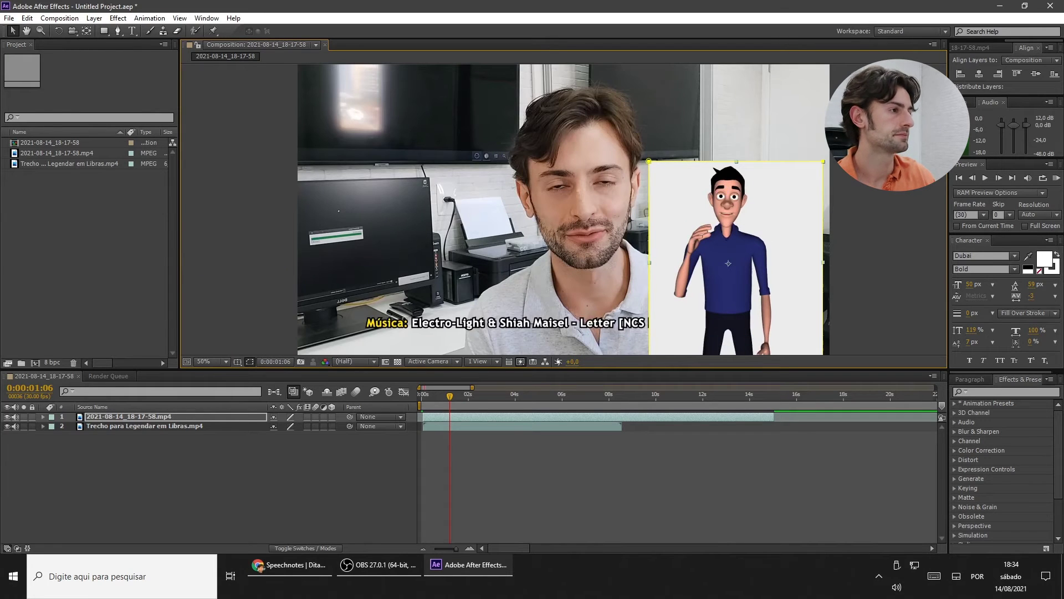
{"action": "key", "text": "comma"}
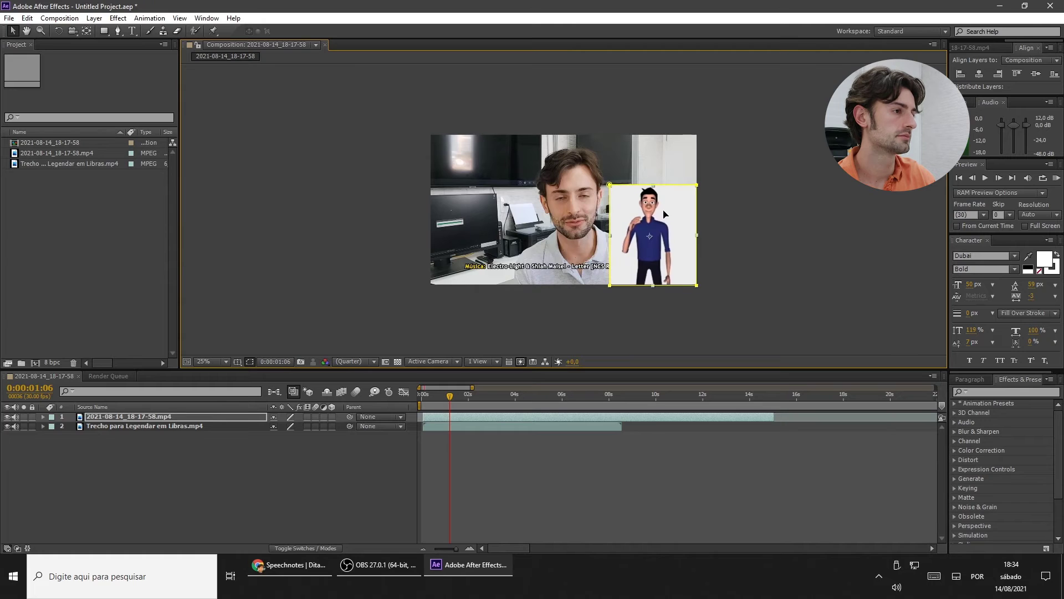
{"action": "left_click", "coordinate": [783, 179]}
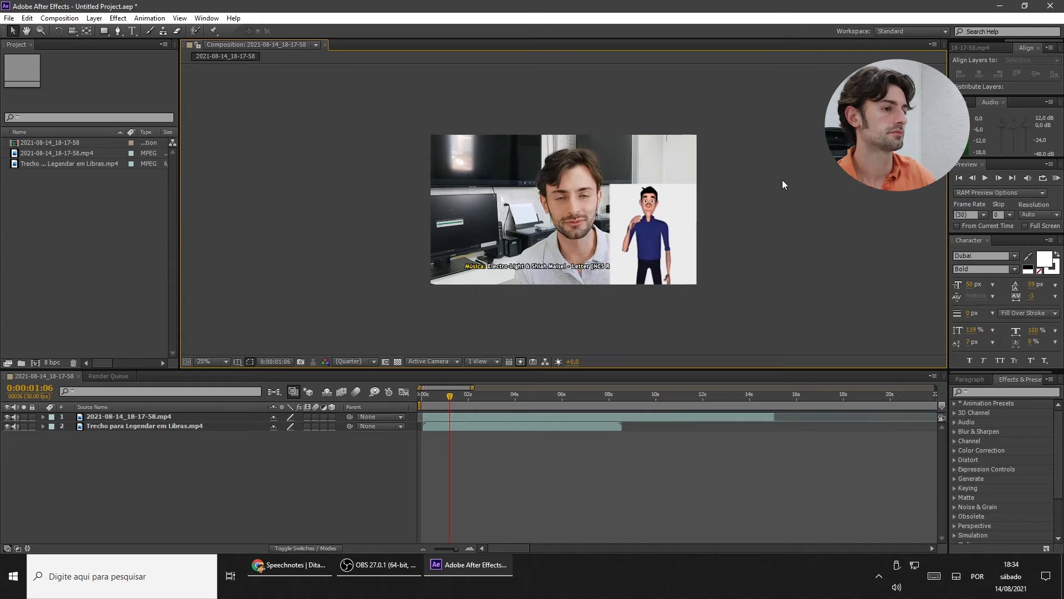
Scale the avatar layer to 60% and move it into the upper-right corner of the video frame
{"action": "left_click", "coordinate": [43, 416]}
{"action": "left_click", "coordinate": [53, 435]}
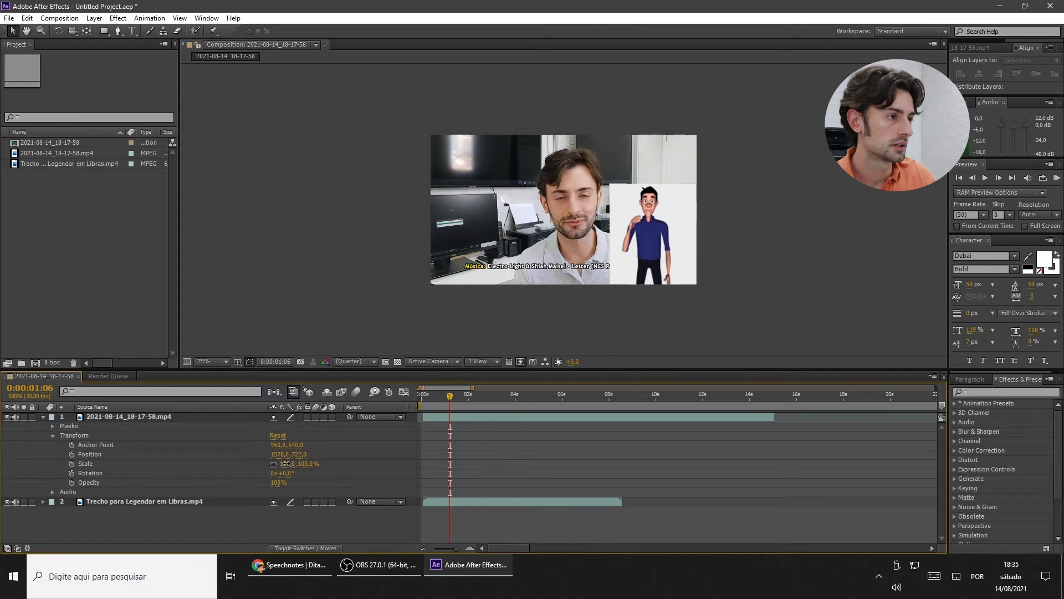
{"action": "left_click_drag", "start_coordinate": [286, 466], "coordinate": [319, 467]}
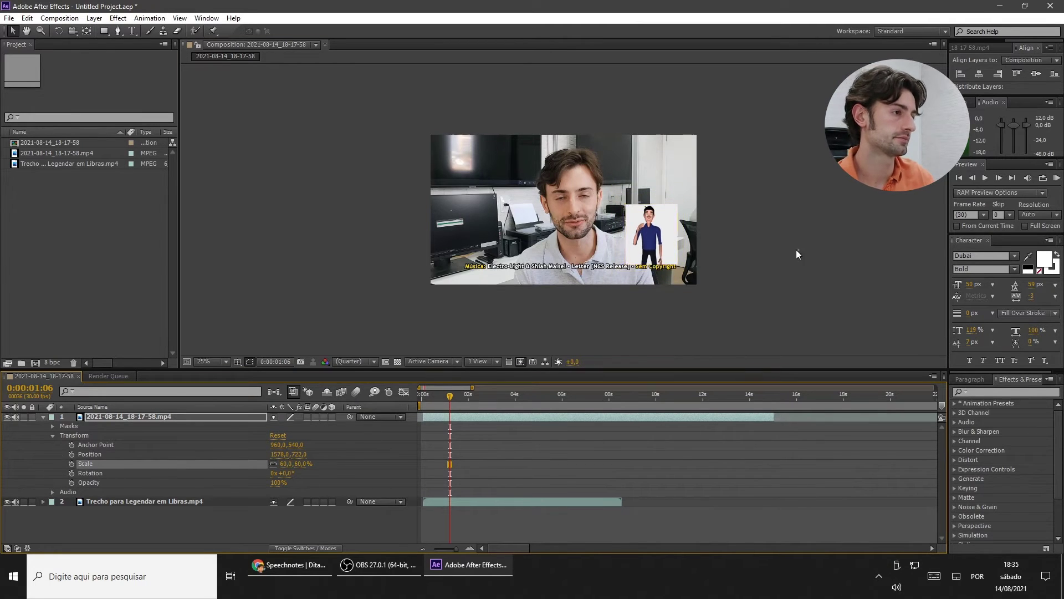
{"action": "left_click_drag", "start_coordinate": [656, 232], "coordinate": [677, 161]}
{"action": "left_click", "coordinate": [774, 182]}
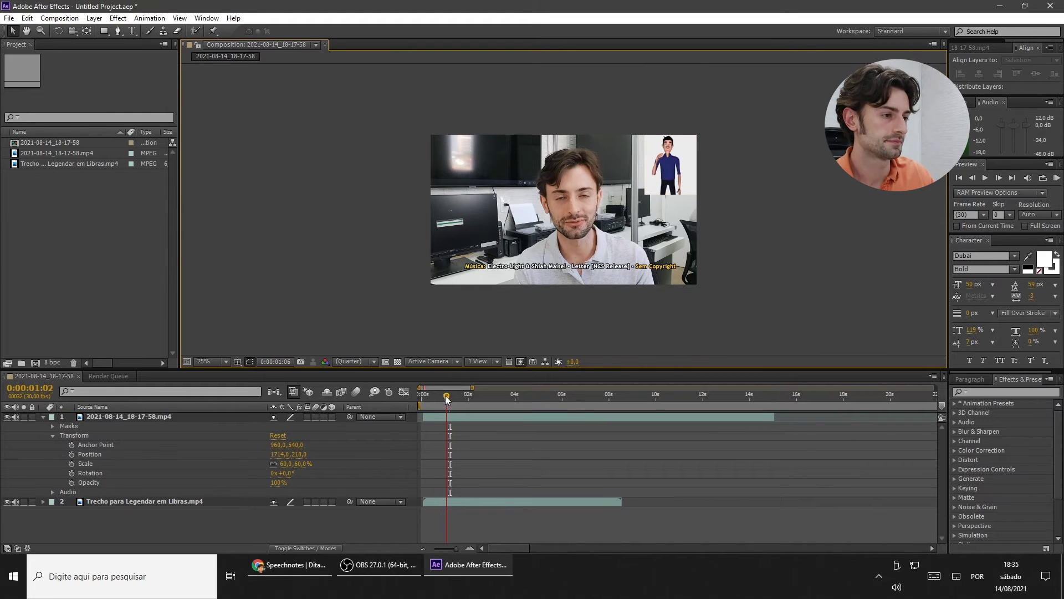
Return the playhead to 0:00:00:00 and shift the Trecho para Legendar em Libras layer to start at about 3 seconds
{"action": "left_click_drag", "start_coordinate": [449, 395], "coordinate": [421, 401]}
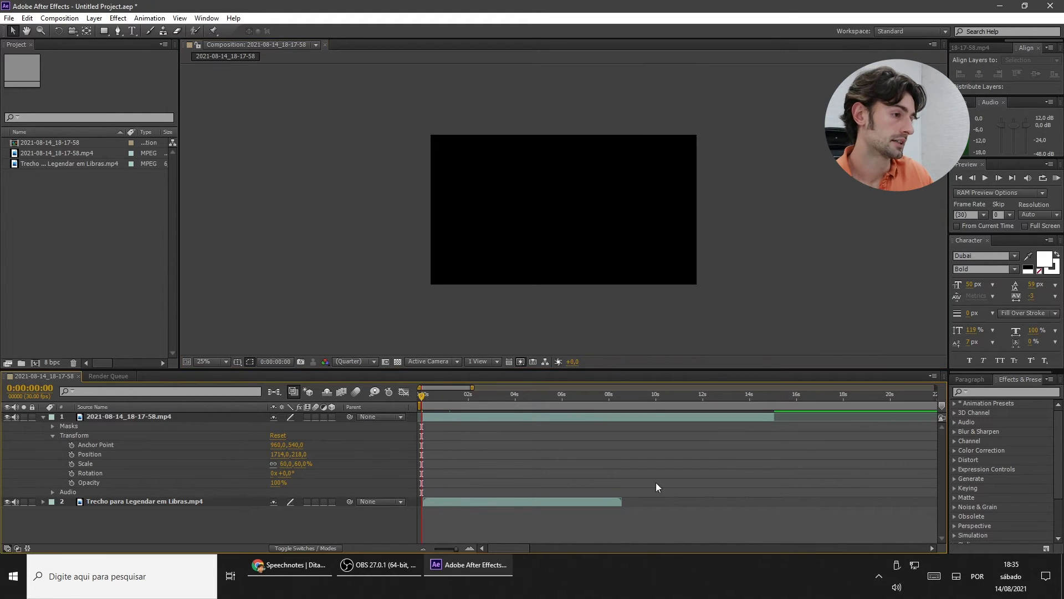
{"action": "left_click_drag", "start_coordinate": [524, 500], "coordinate": [590, 502]}
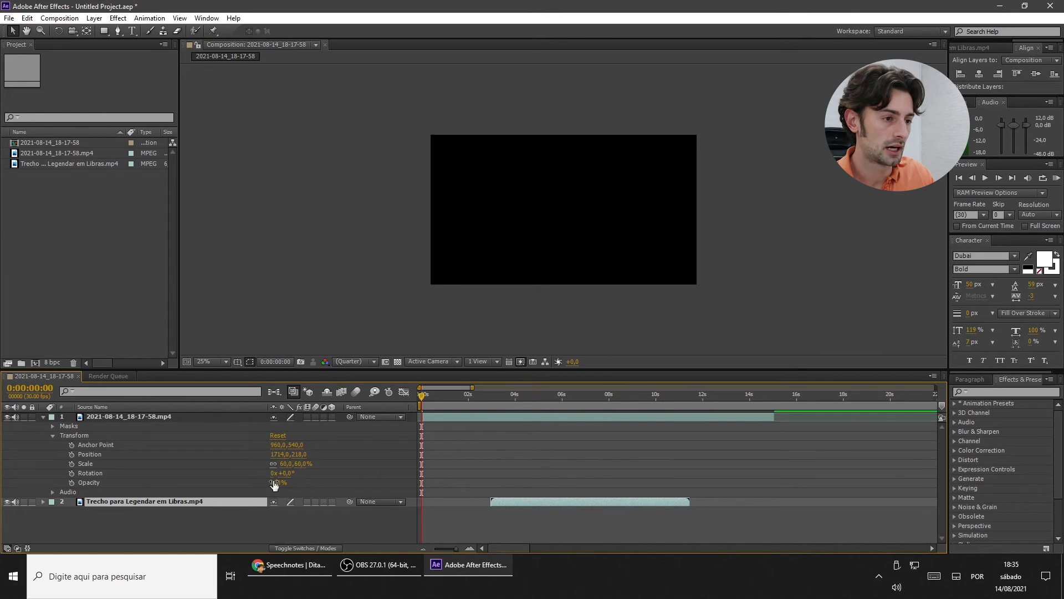
Fade in the avatar layer with Opacity keyframes of 0% at 0:00:00:00 and 100% at 0:00:00:19
{"action": "left_click_drag", "start_coordinate": [276, 483], "coordinate": [177, 492]}
{"action": "right_click", "coordinate": [177, 491]}
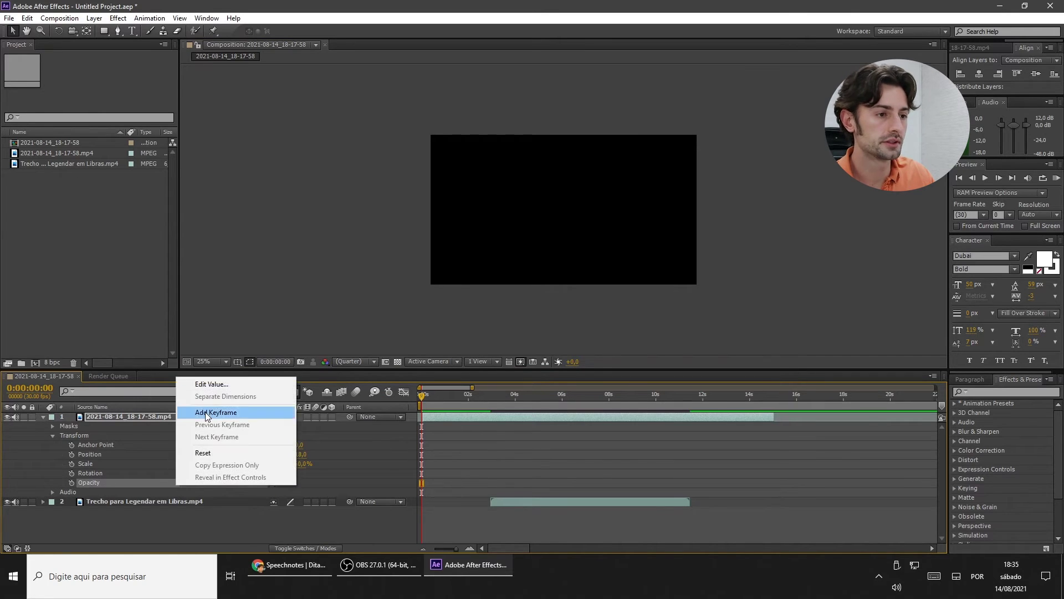
{"action": "left_click", "coordinate": [232, 409]}
{"action": "left_click_drag", "start_coordinate": [421, 400], "coordinate": [438, 400]}
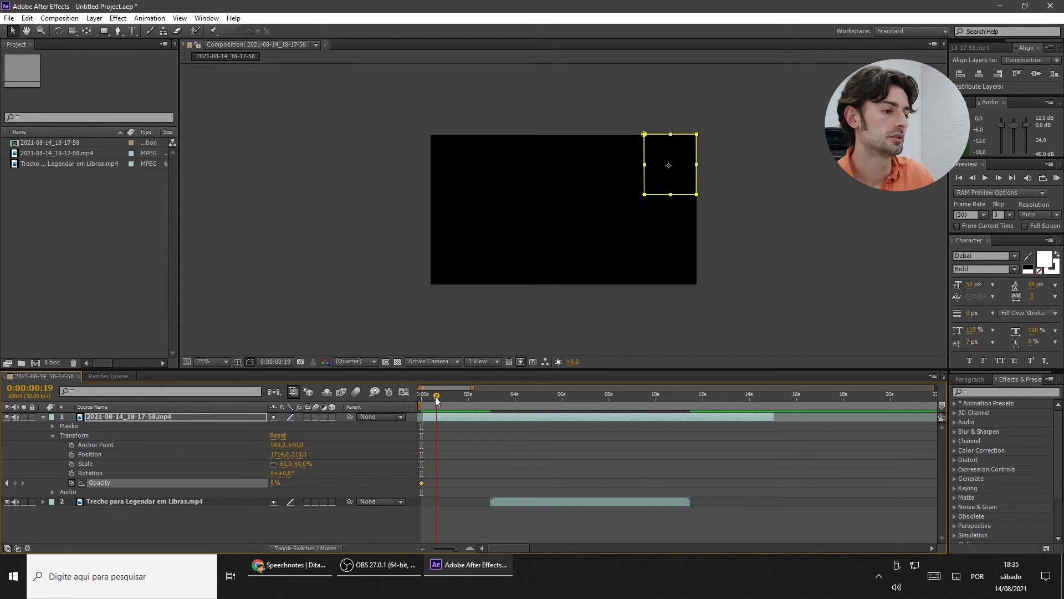
{"action": "left_click_drag", "start_coordinate": [275, 483], "coordinate": [442, 478]}
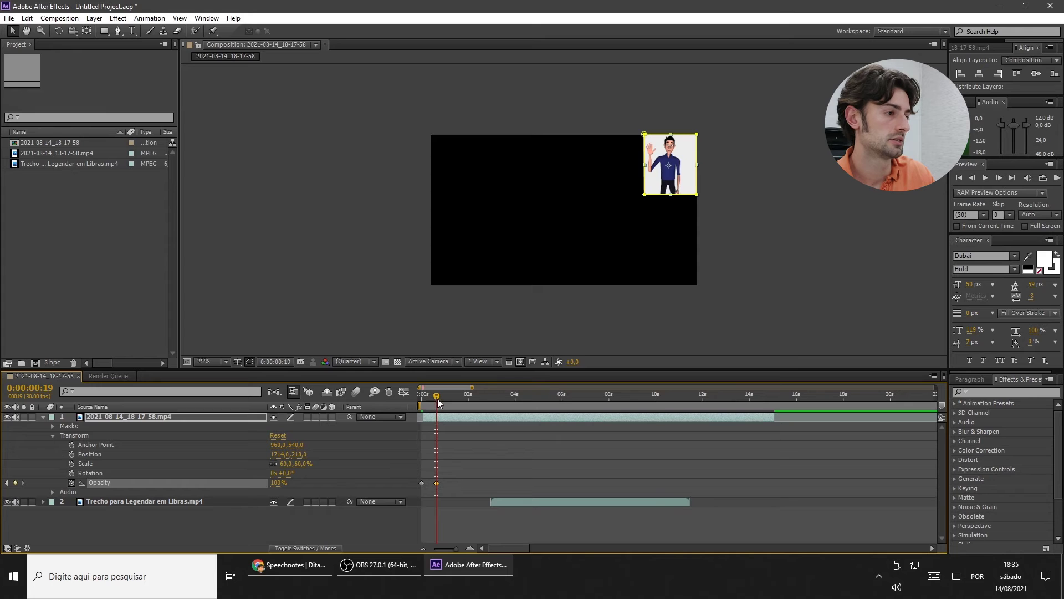
Fade out the avatar layer with Opacity keyframes of 100% at 0:00:14:01 and 0% at the layer's end, and check the result
{"action": "left_click_drag", "start_coordinate": [437, 402], "coordinate": [750, 397]}
{"action": "right_click", "coordinate": [239, 483]}
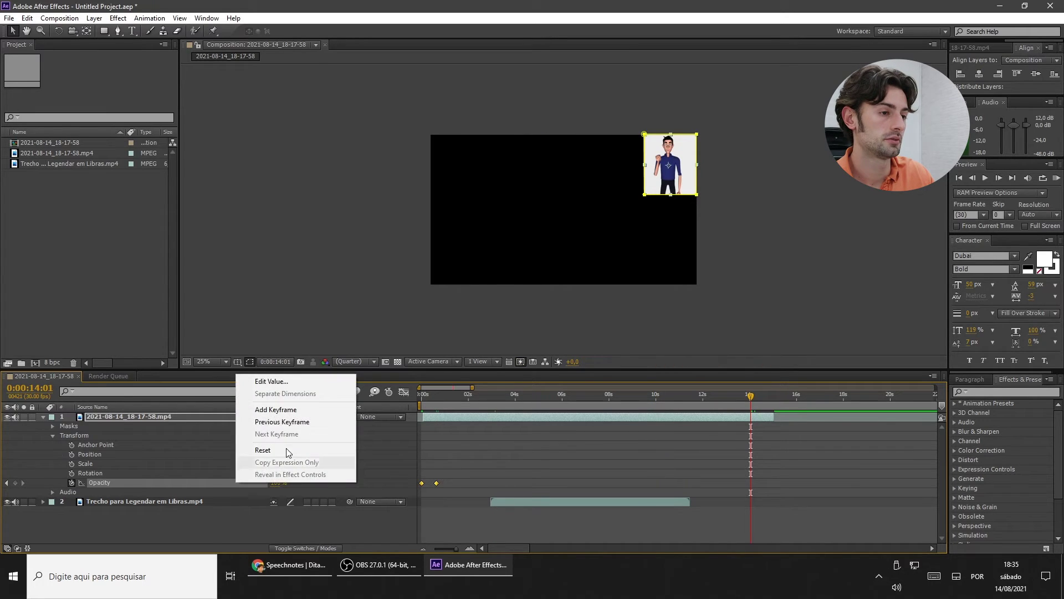
{"action": "left_click", "coordinate": [289, 410]}
{"action": "left_click_drag", "start_coordinate": [752, 397], "coordinate": [773, 398]}
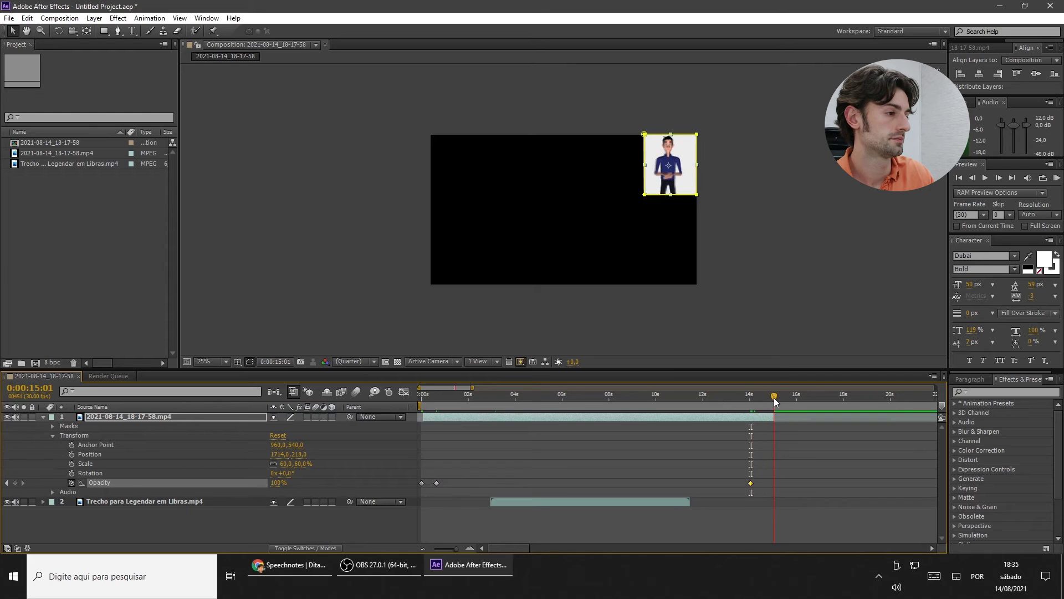
{"action": "left_click_drag", "start_coordinate": [284, 482], "coordinate": [163, 489]}
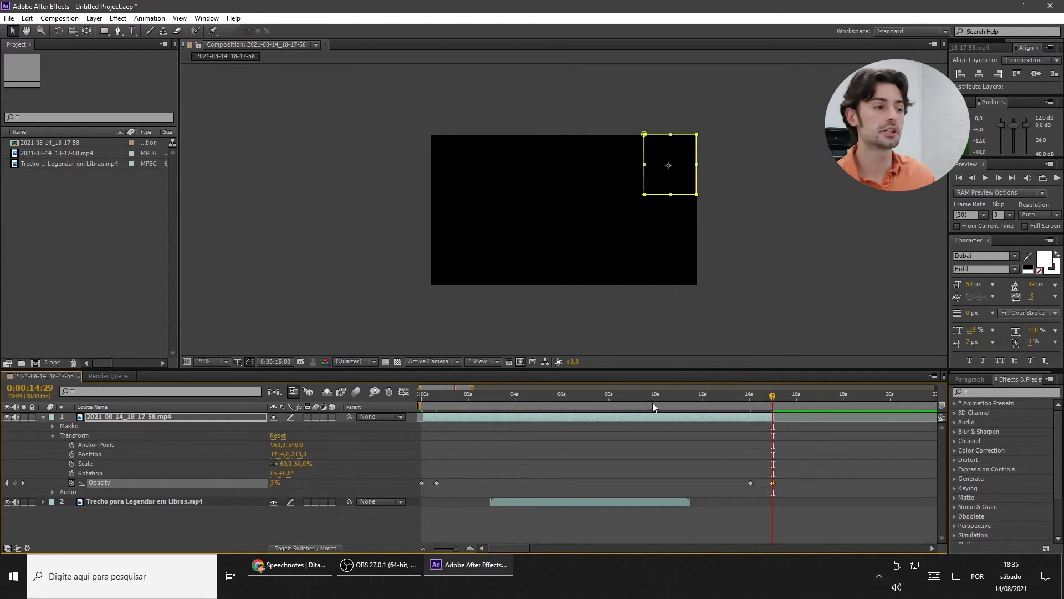
{"action": "left_click", "coordinate": [635, 403]}
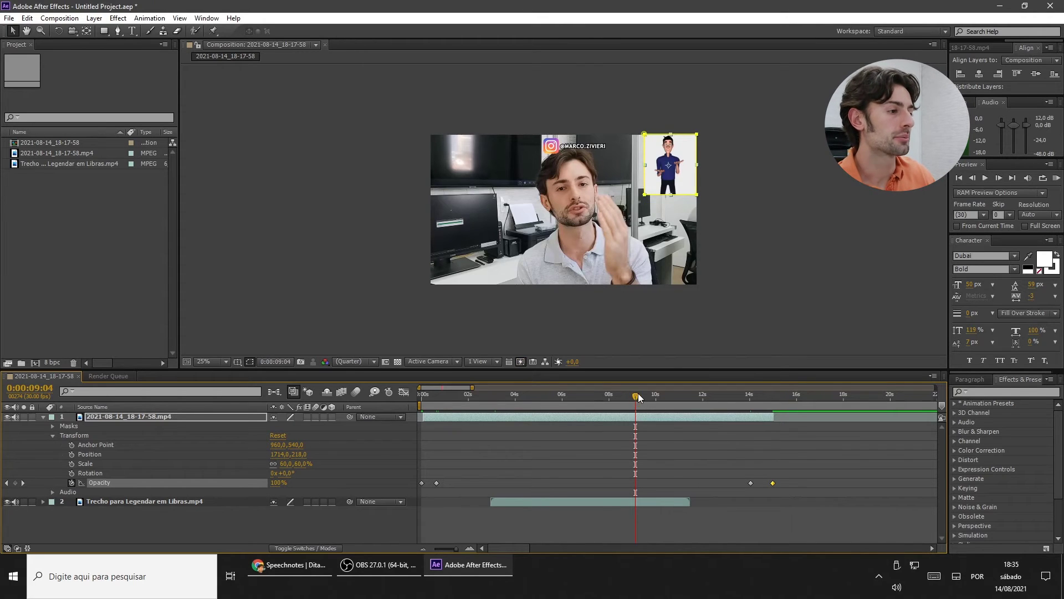
{"action": "left_click_drag", "start_coordinate": [637, 395], "coordinate": [776, 371]}
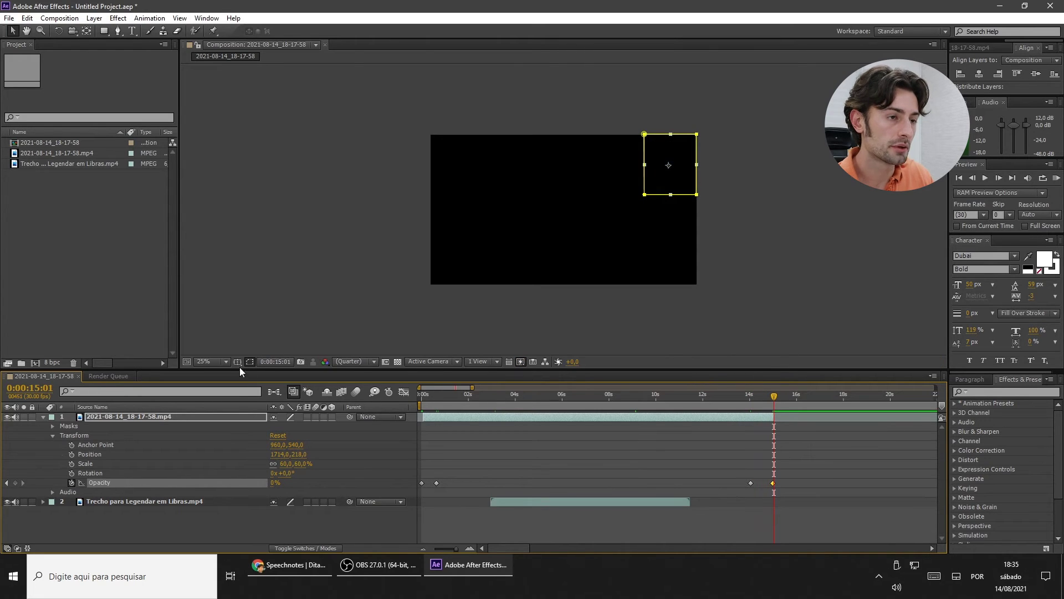
Set the composition's duration to 0:00:15:05
{"action": "left_click", "coordinate": [62, 19]}
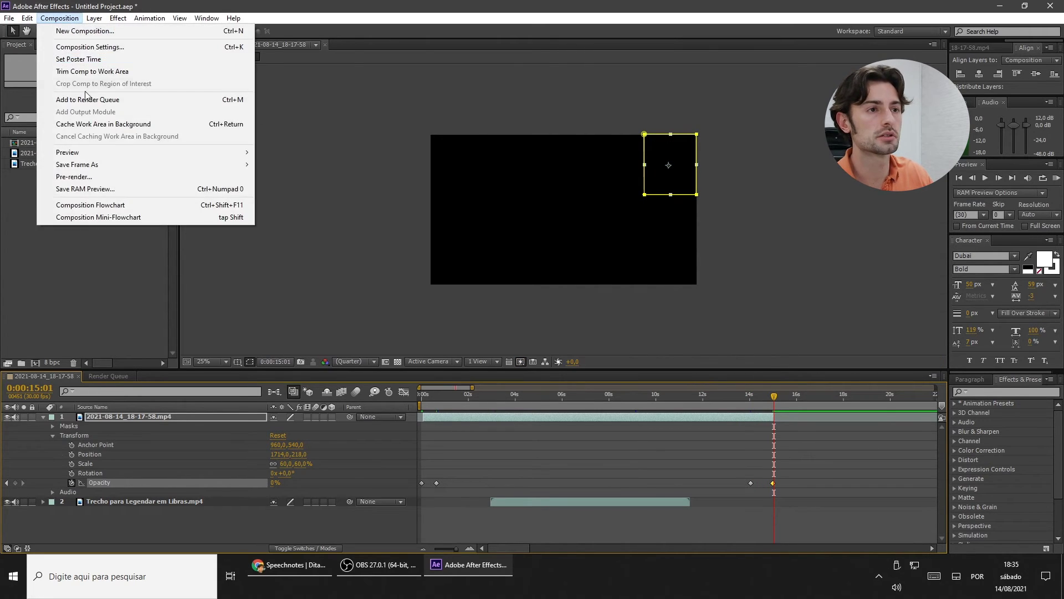
{"action": "left_click", "coordinate": [88, 47]}
{"action": "left_click", "coordinate": [122, 222]}
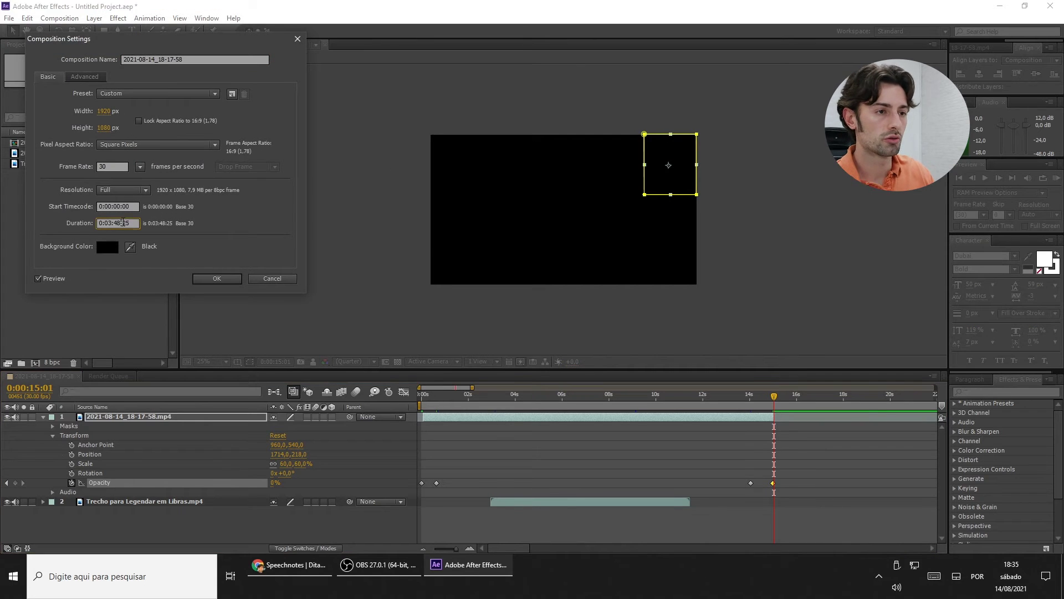
{"action": "double_click", "coordinate": [119, 222]}
{"action": "type", "text": "15:"}
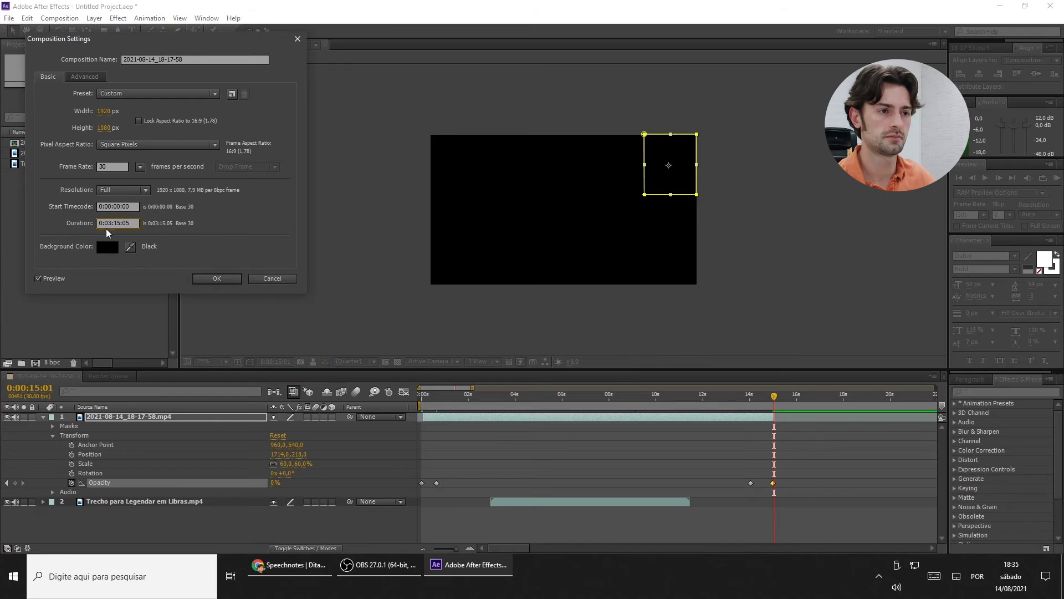
{"action": "type", "text": "0"}
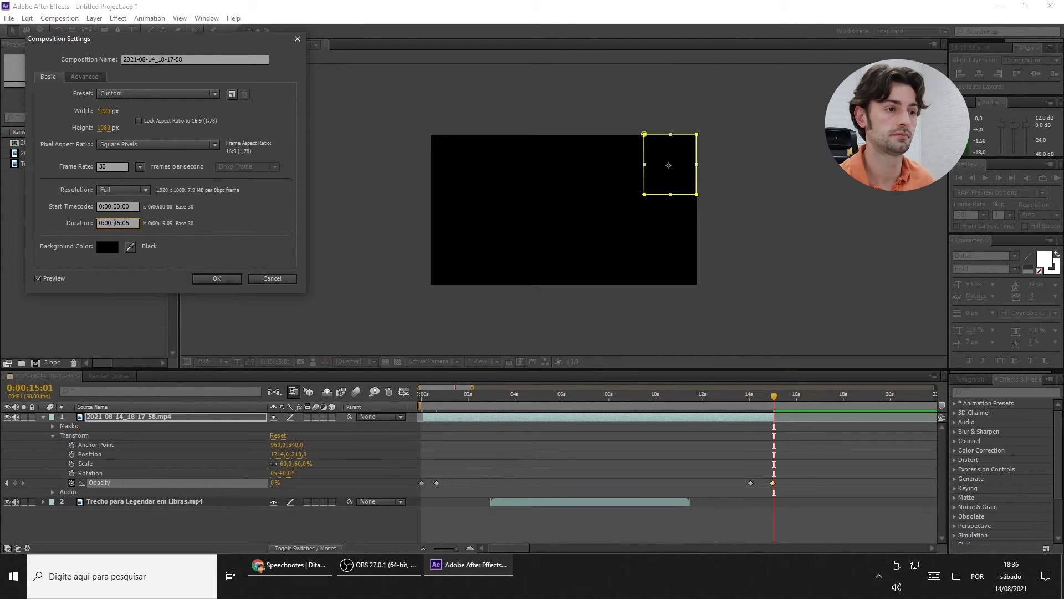
{"action": "key", "text": "Return"}
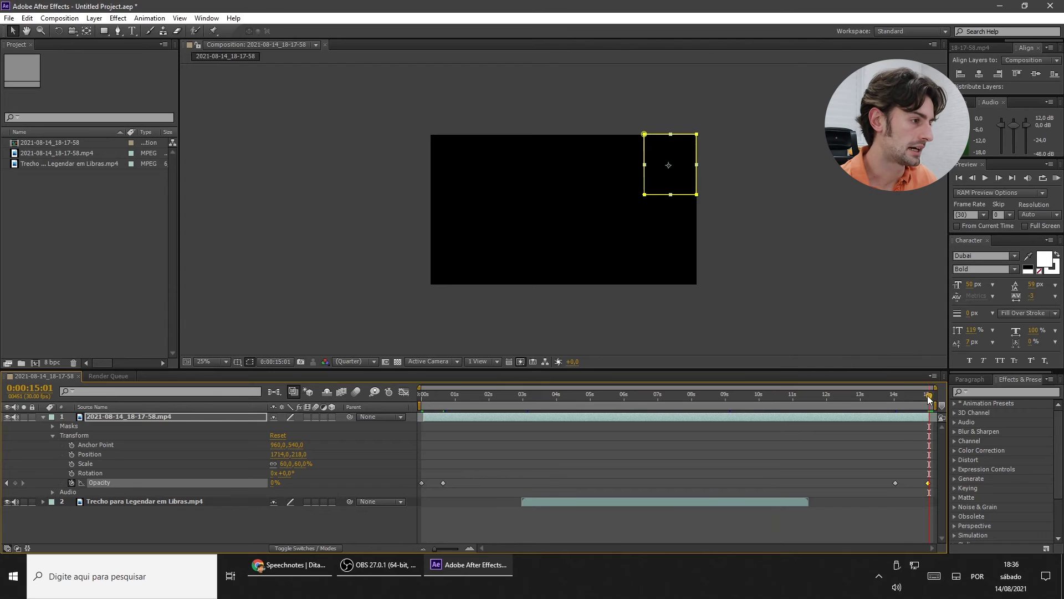
Scrub back through the shortened composition to 0:00:00:00 to review the avatar over the video
{"action": "left_click_drag", "start_coordinate": [930, 398], "coordinate": [786, 397]}
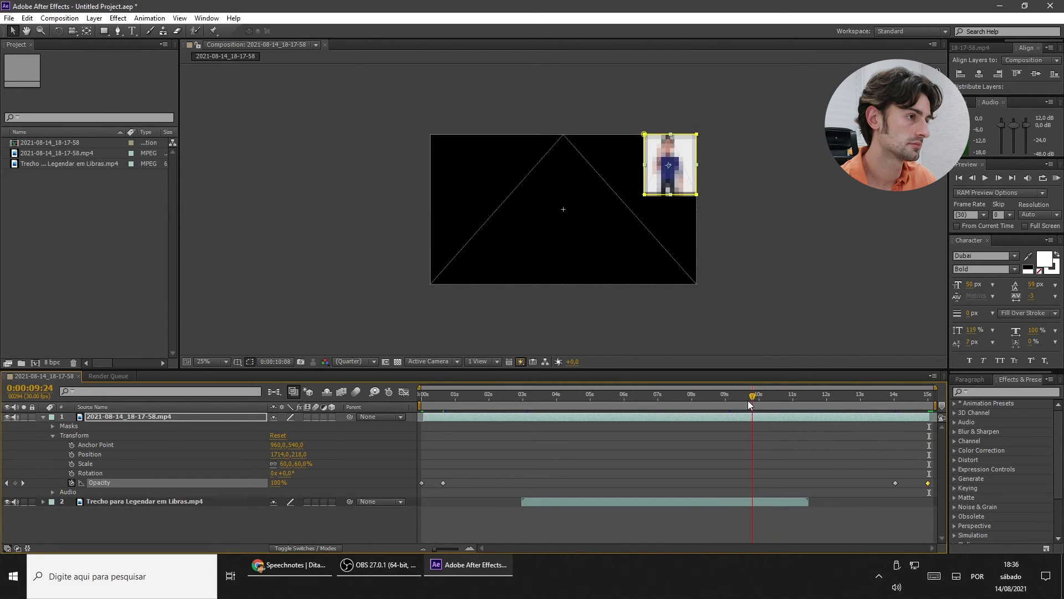
{"action": "left_click", "coordinate": [425, 405]}
{"action": "left_click_drag", "start_coordinate": [425, 407], "coordinate": [400, 402]}
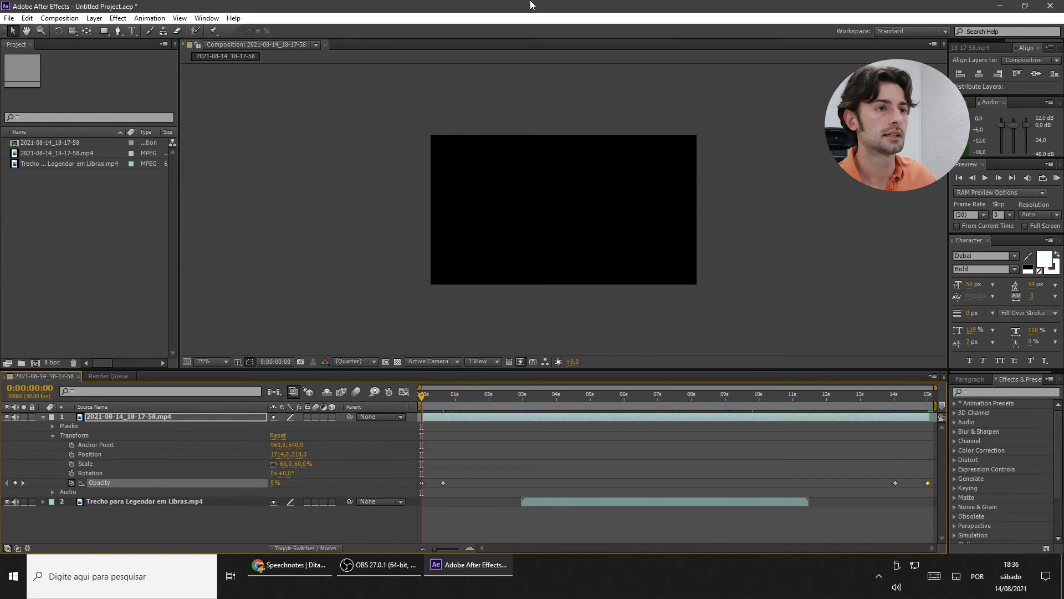
Add the composition to the render queue and configure its output module as H.264 with audio output enabled
{"action": "left_click", "coordinate": [51, 19]}
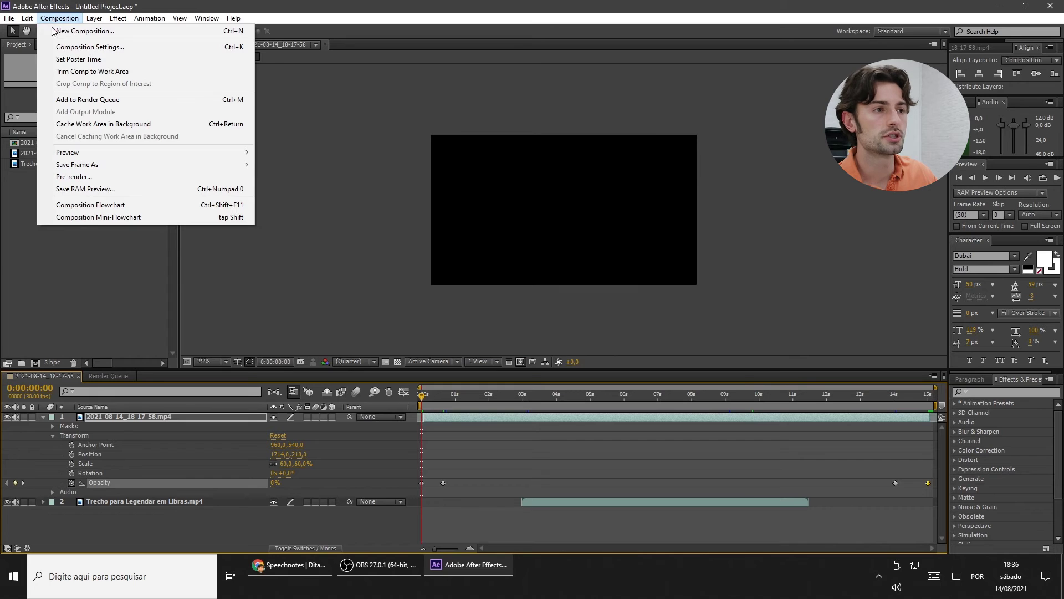
{"action": "left_click", "coordinate": [113, 100]}
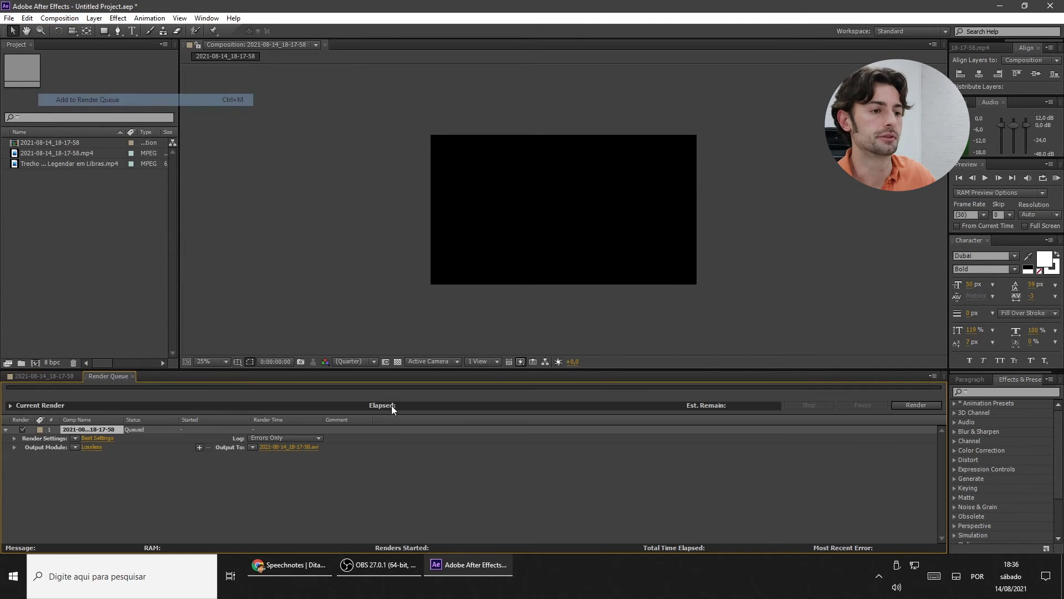
{"action": "left_click", "coordinate": [92, 448]}
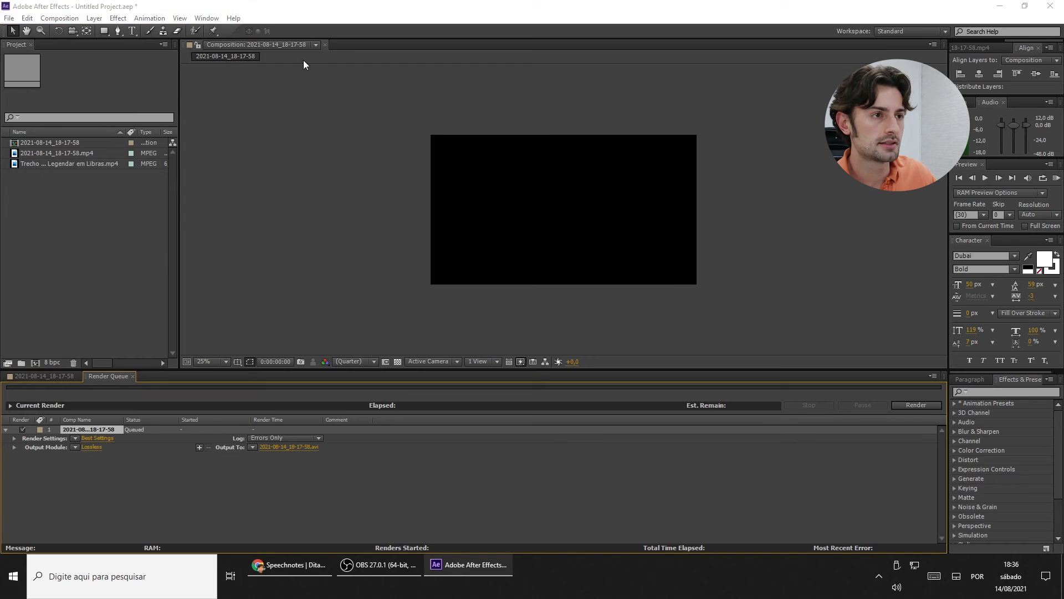
{"action": "left_click", "coordinate": [120, 55]}
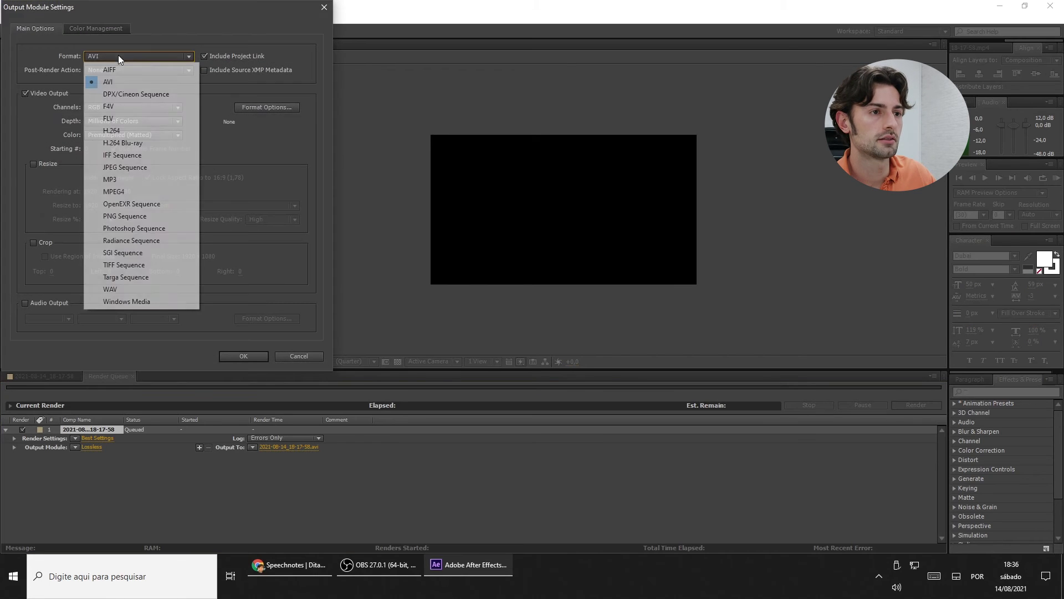
{"action": "left_click", "coordinate": [119, 132]}
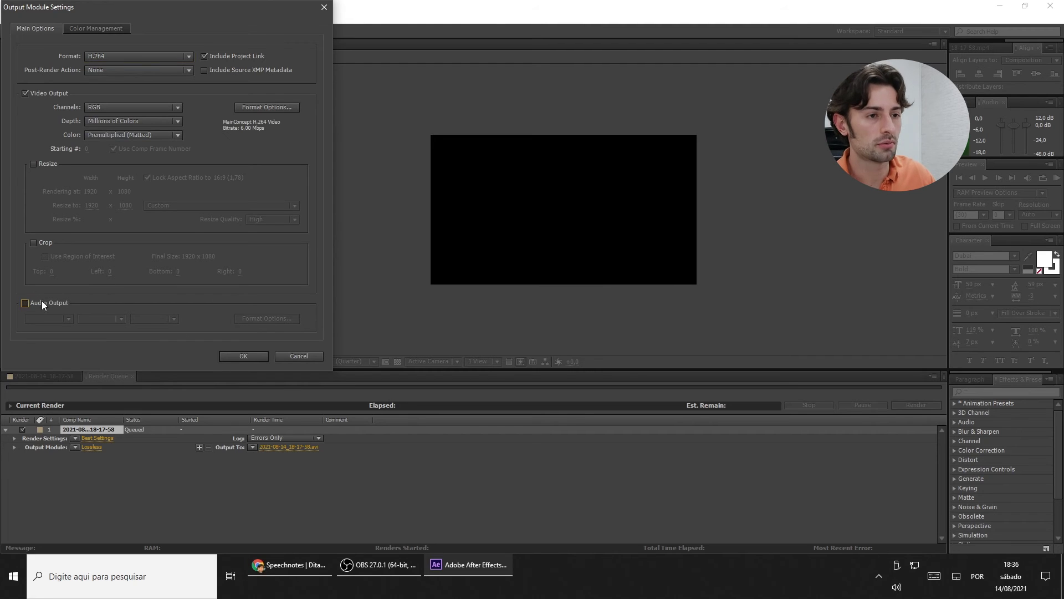
{"action": "left_click", "coordinate": [36, 302]}
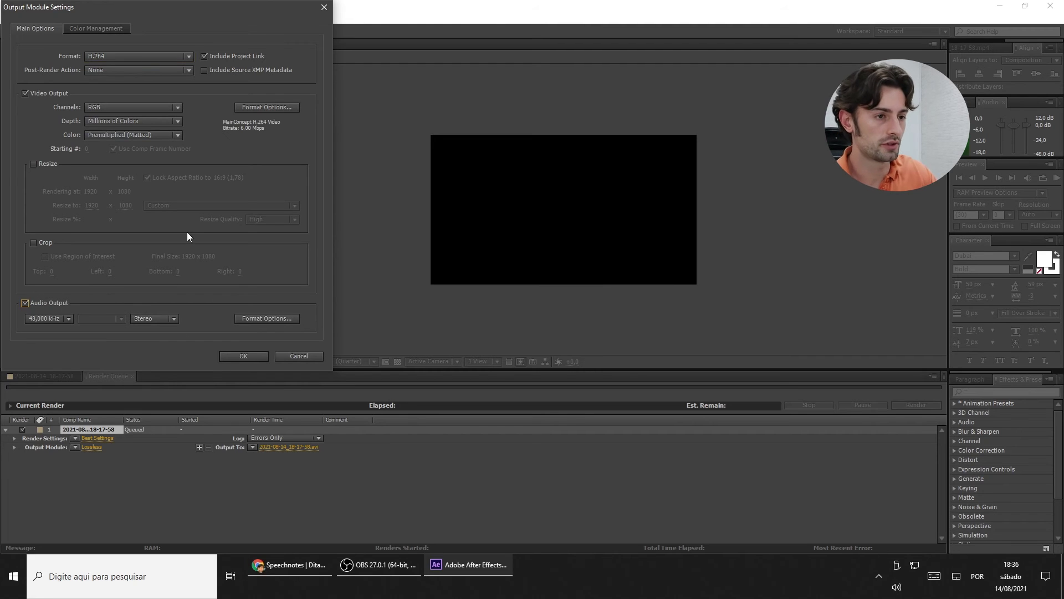
{"action": "left_click", "coordinate": [234, 357]}
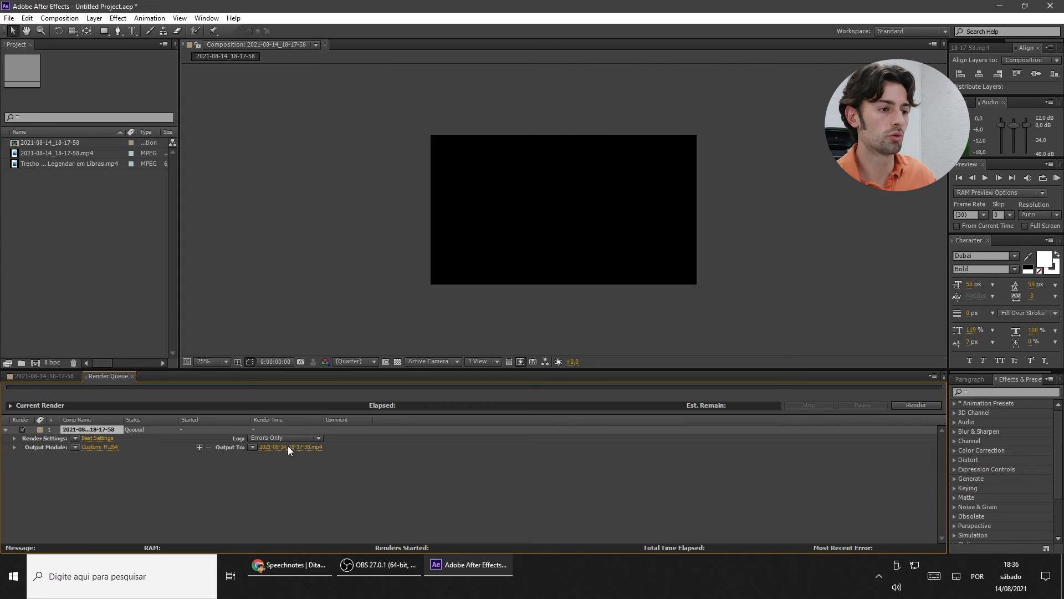
Name the output movie Nome Final in the Área de Trabalho folder and start the render
{"action": "left_click", "coordinate": [288, 446]}
{"action": "type", "text": "Nome Final"}
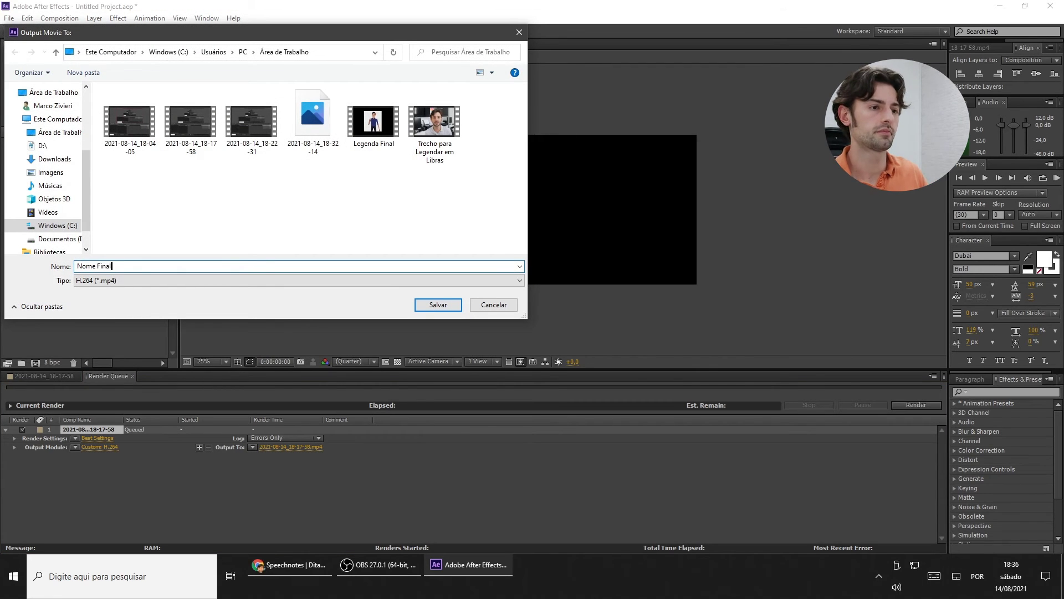
{"action": "key", "text": "Return"}
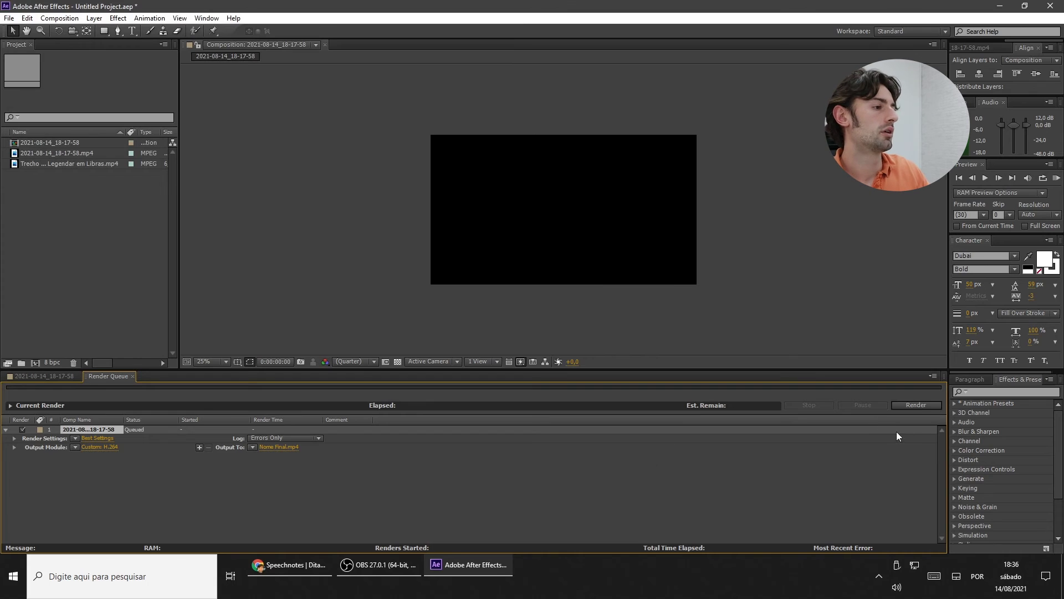
{"action": "left_click", "coordinate": [918, 404]}
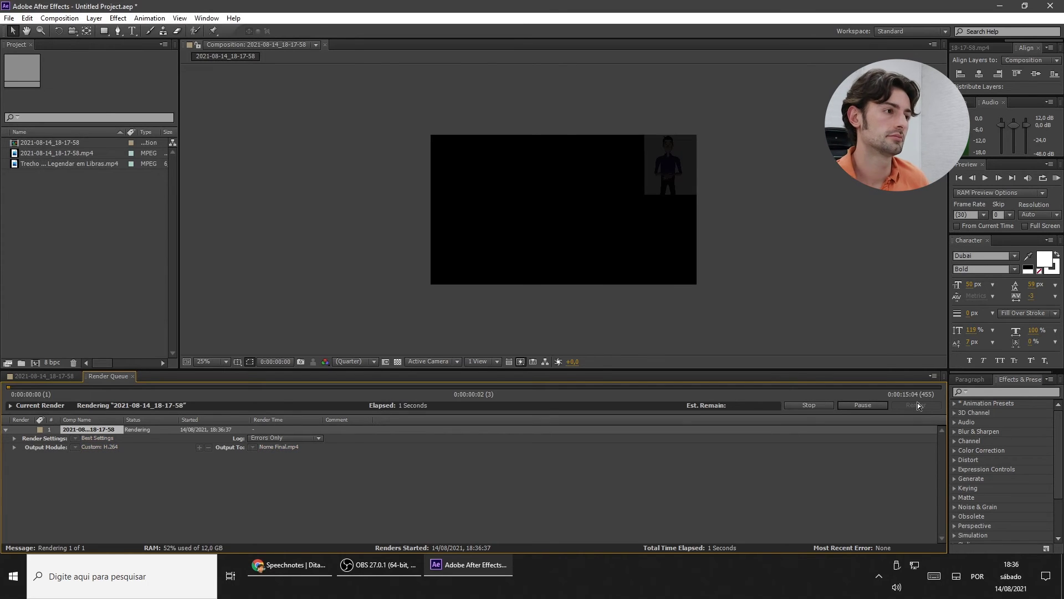